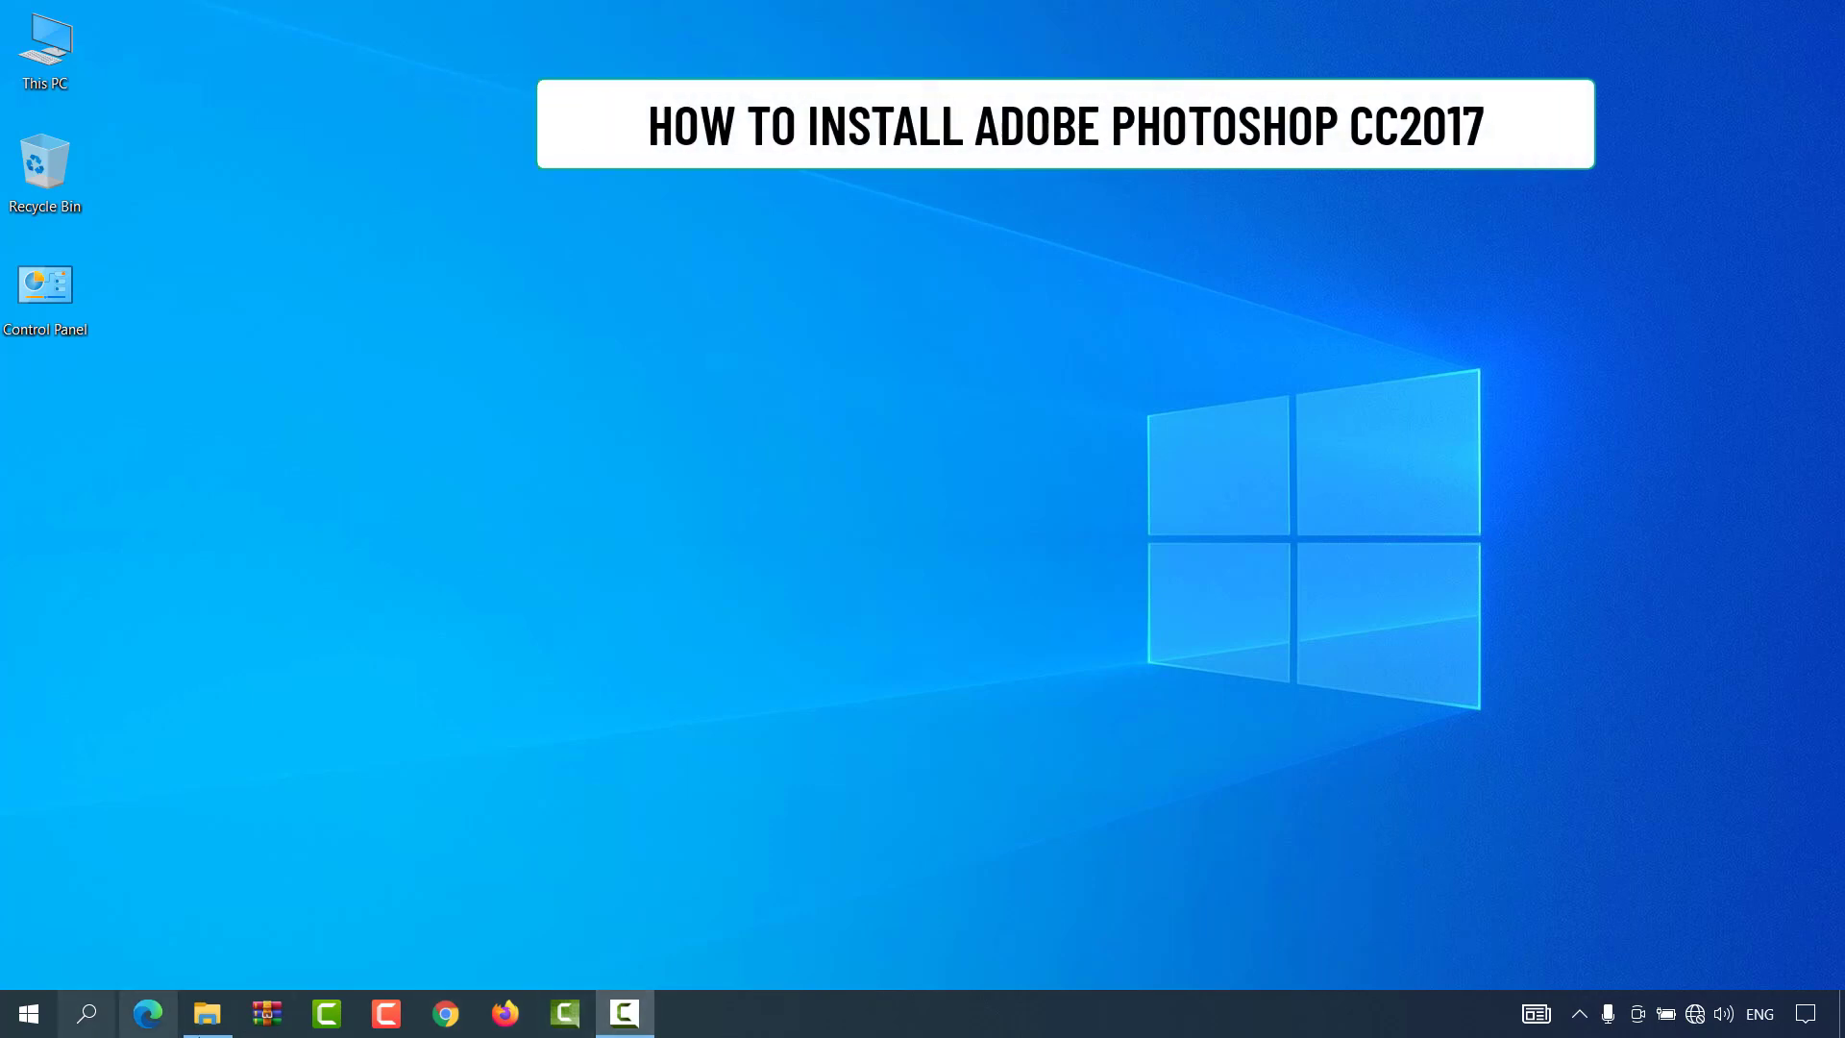
# Go from the ADOBE PHOTOSHOP 2017 EXAM folder into the nested Adobe Photoshop CC 2017 folder and select Set-up.exe
pyautogui.click(208, 1013)
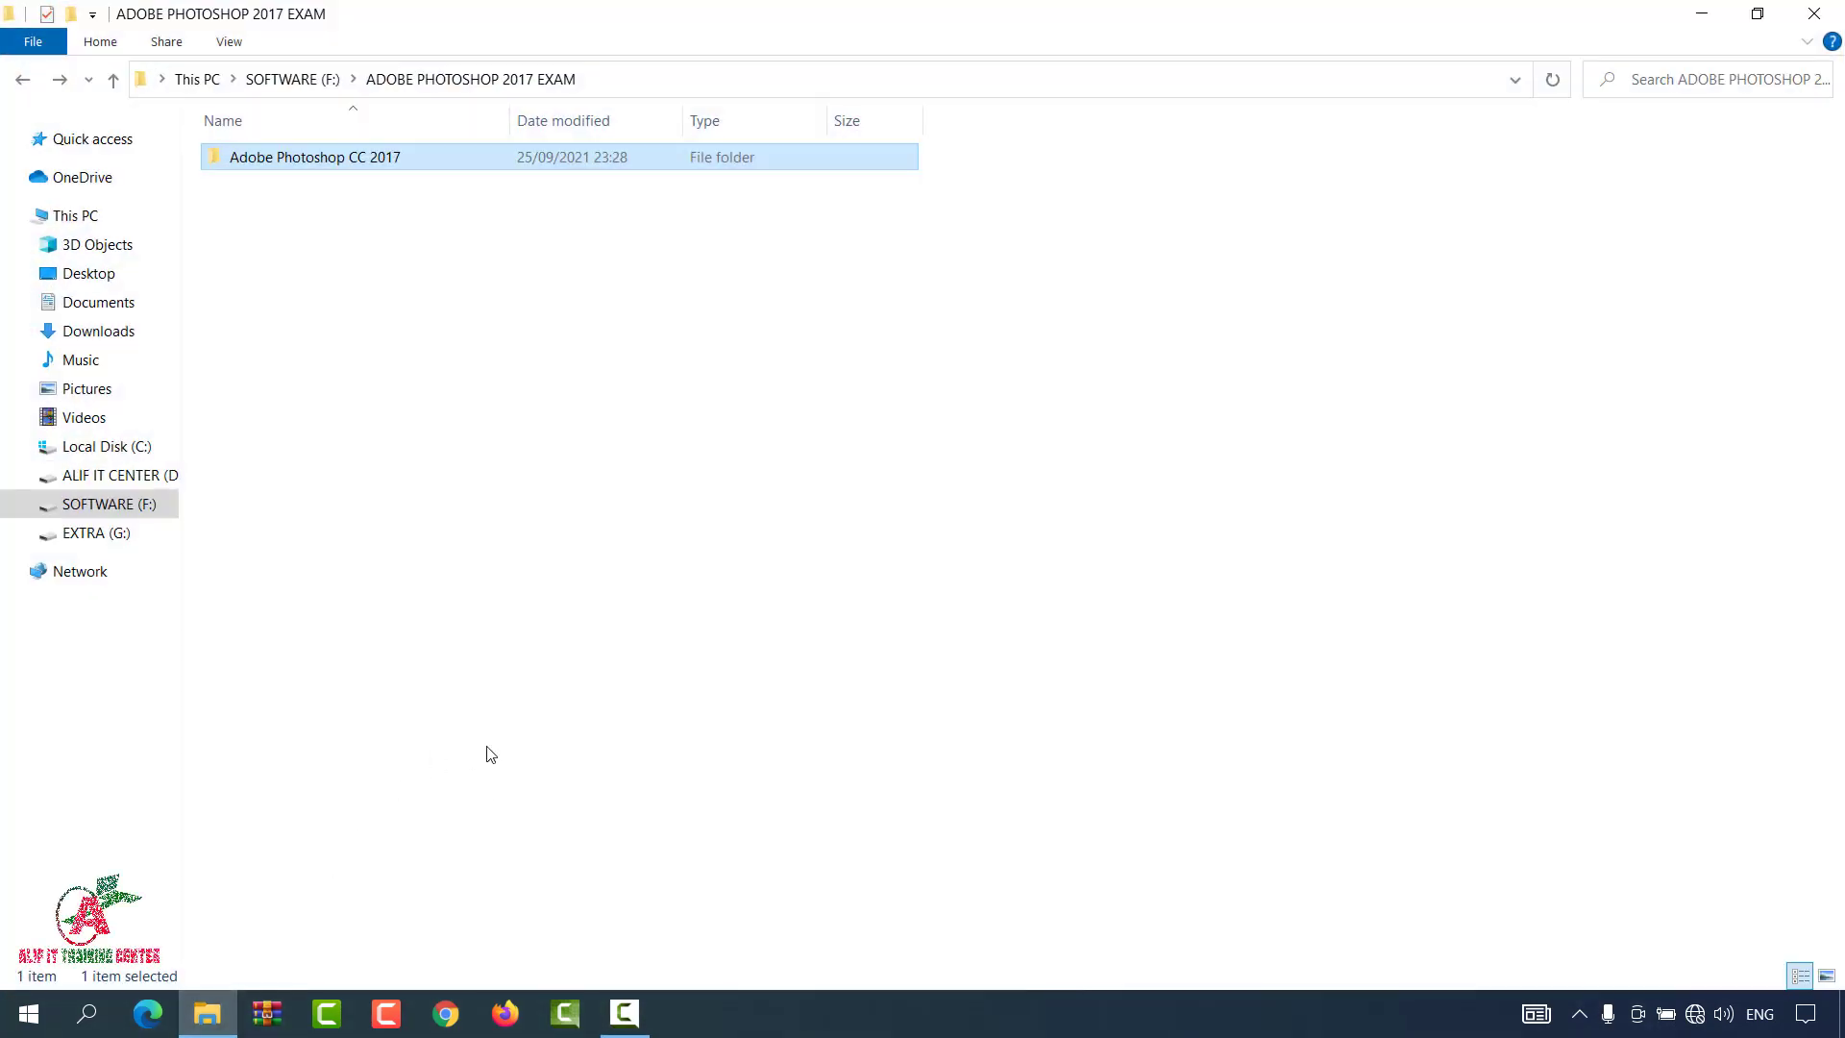
pyautogui.doubleClick(376, 159)
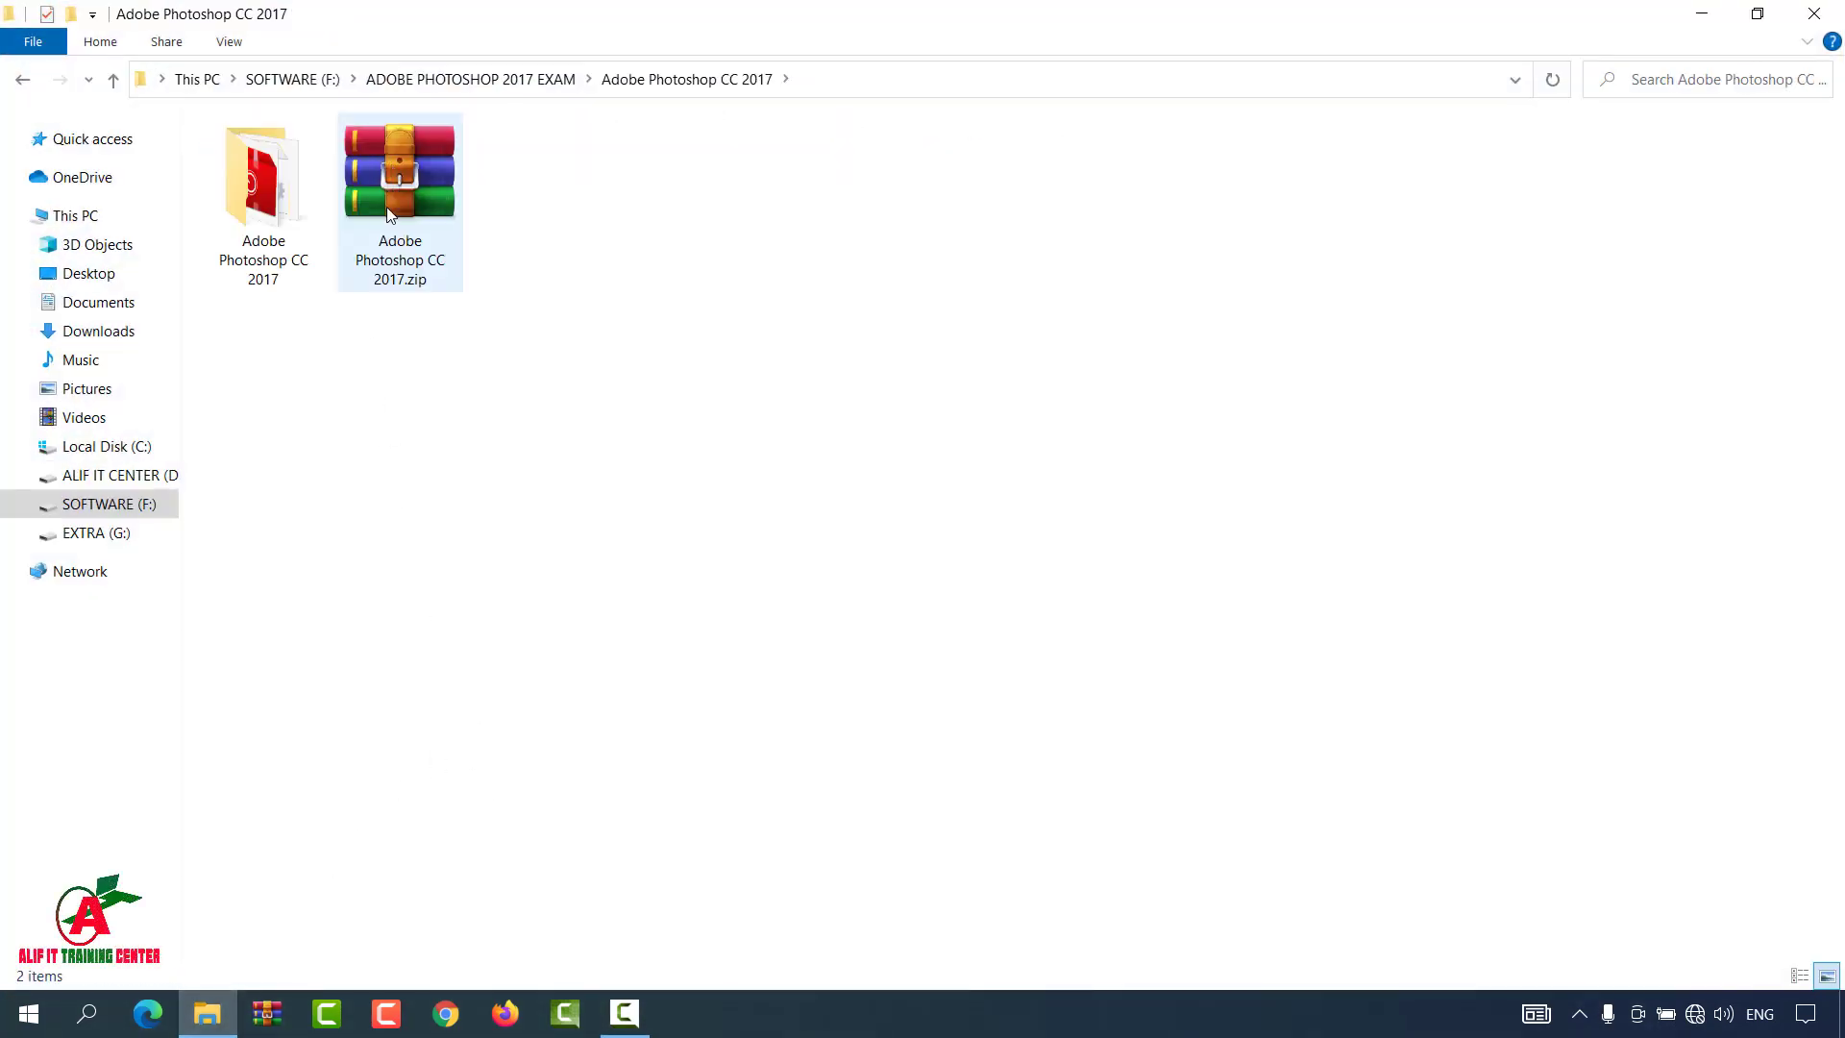
pyautogui.click(270, 246)
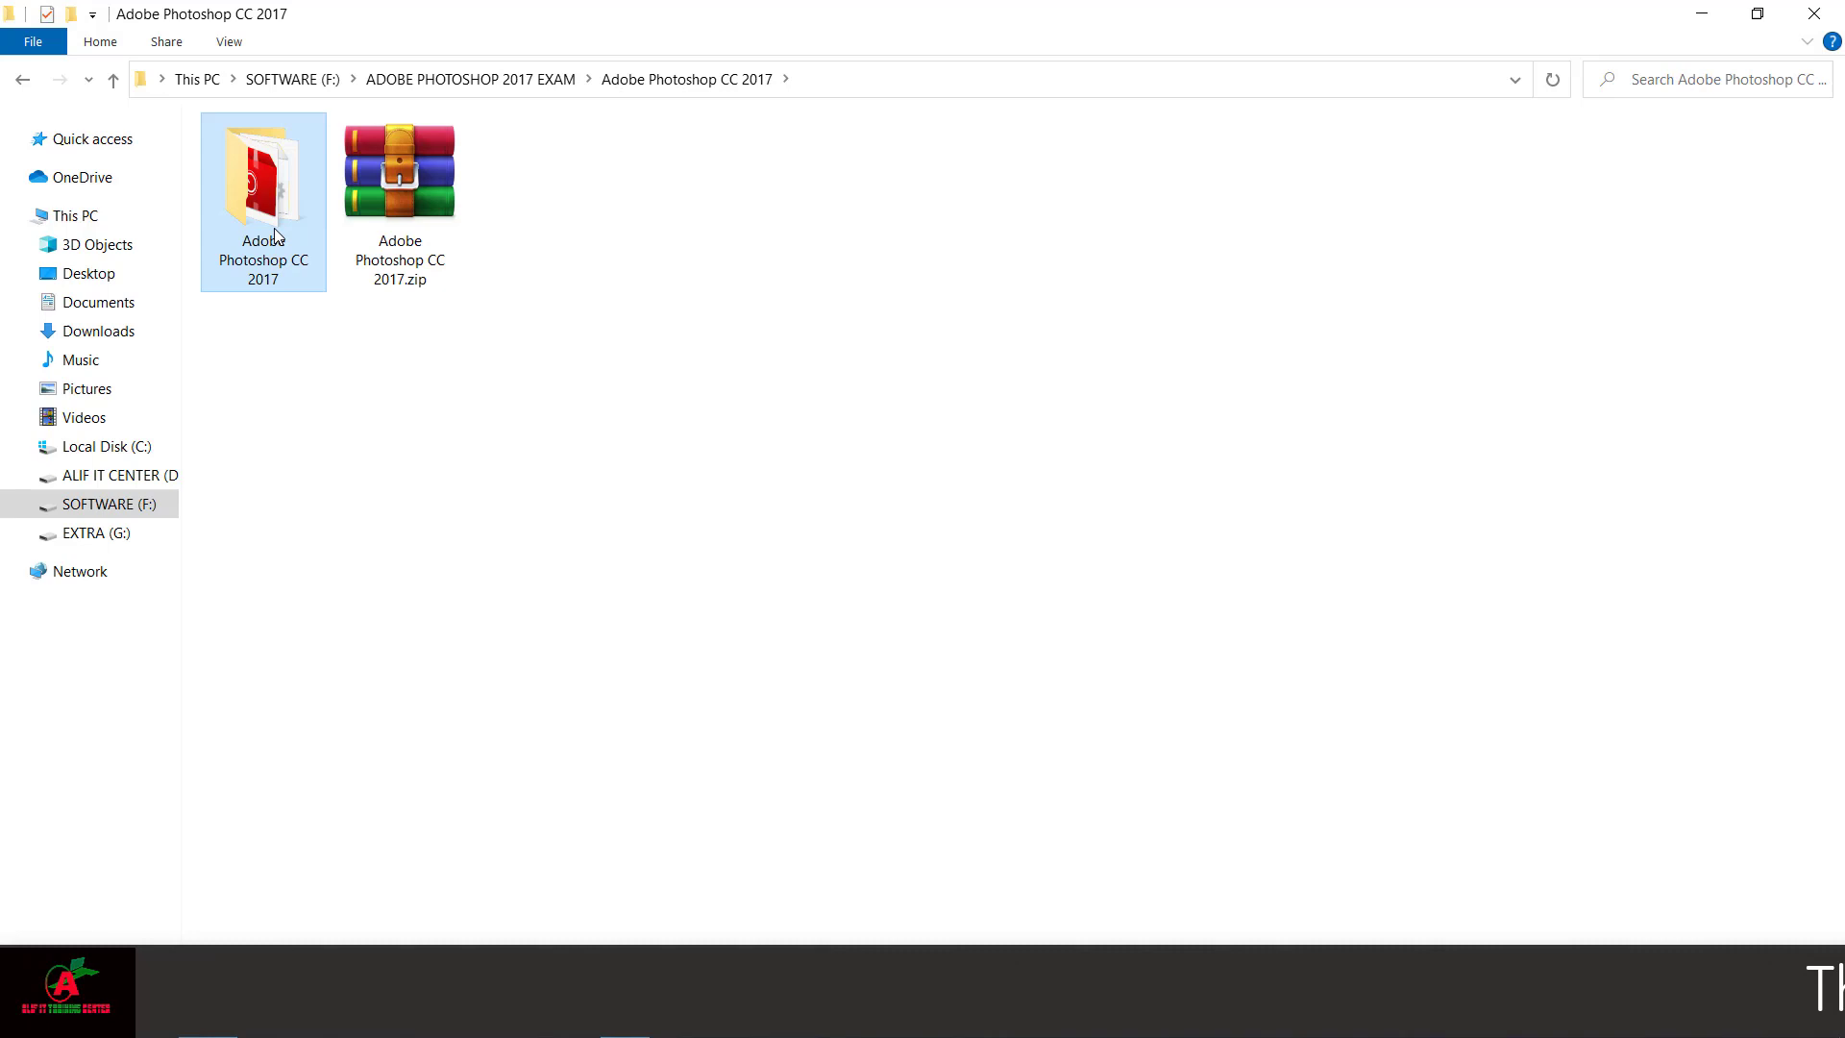
pyautogui.doubleClick(275, 235)
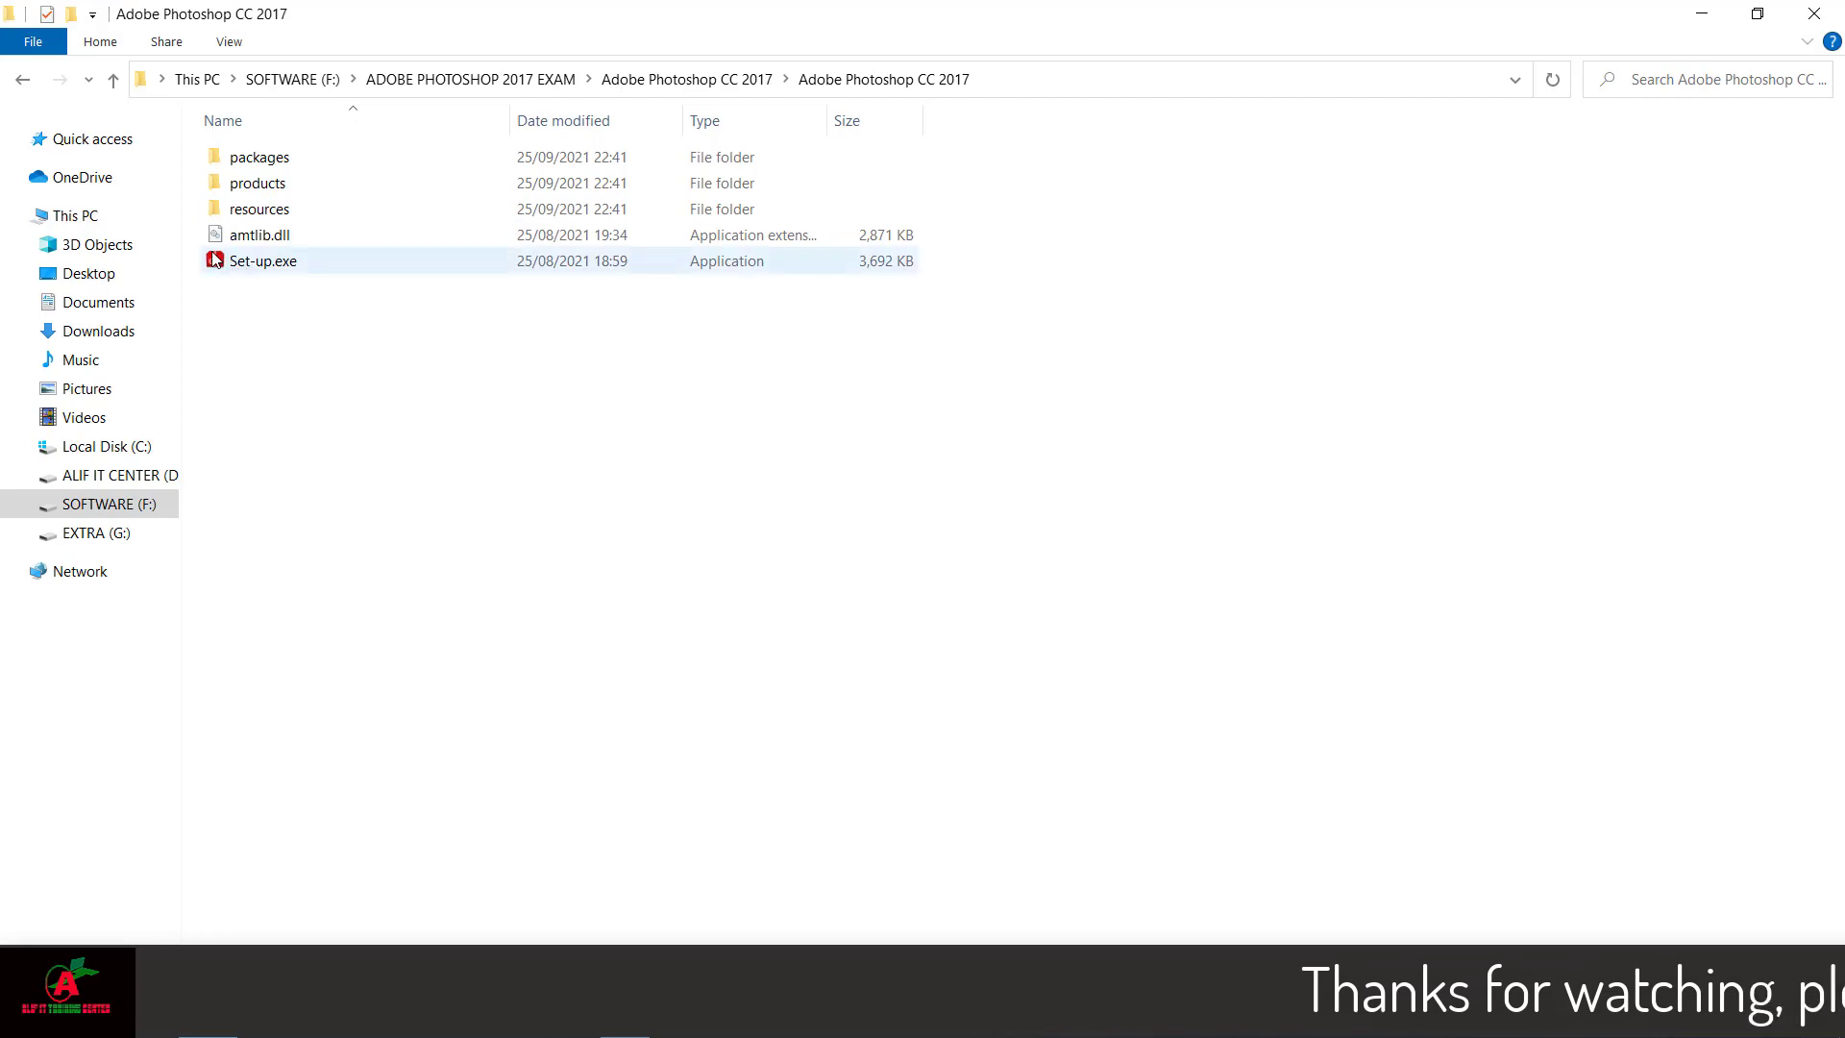
pyautogui.click(274, 275)
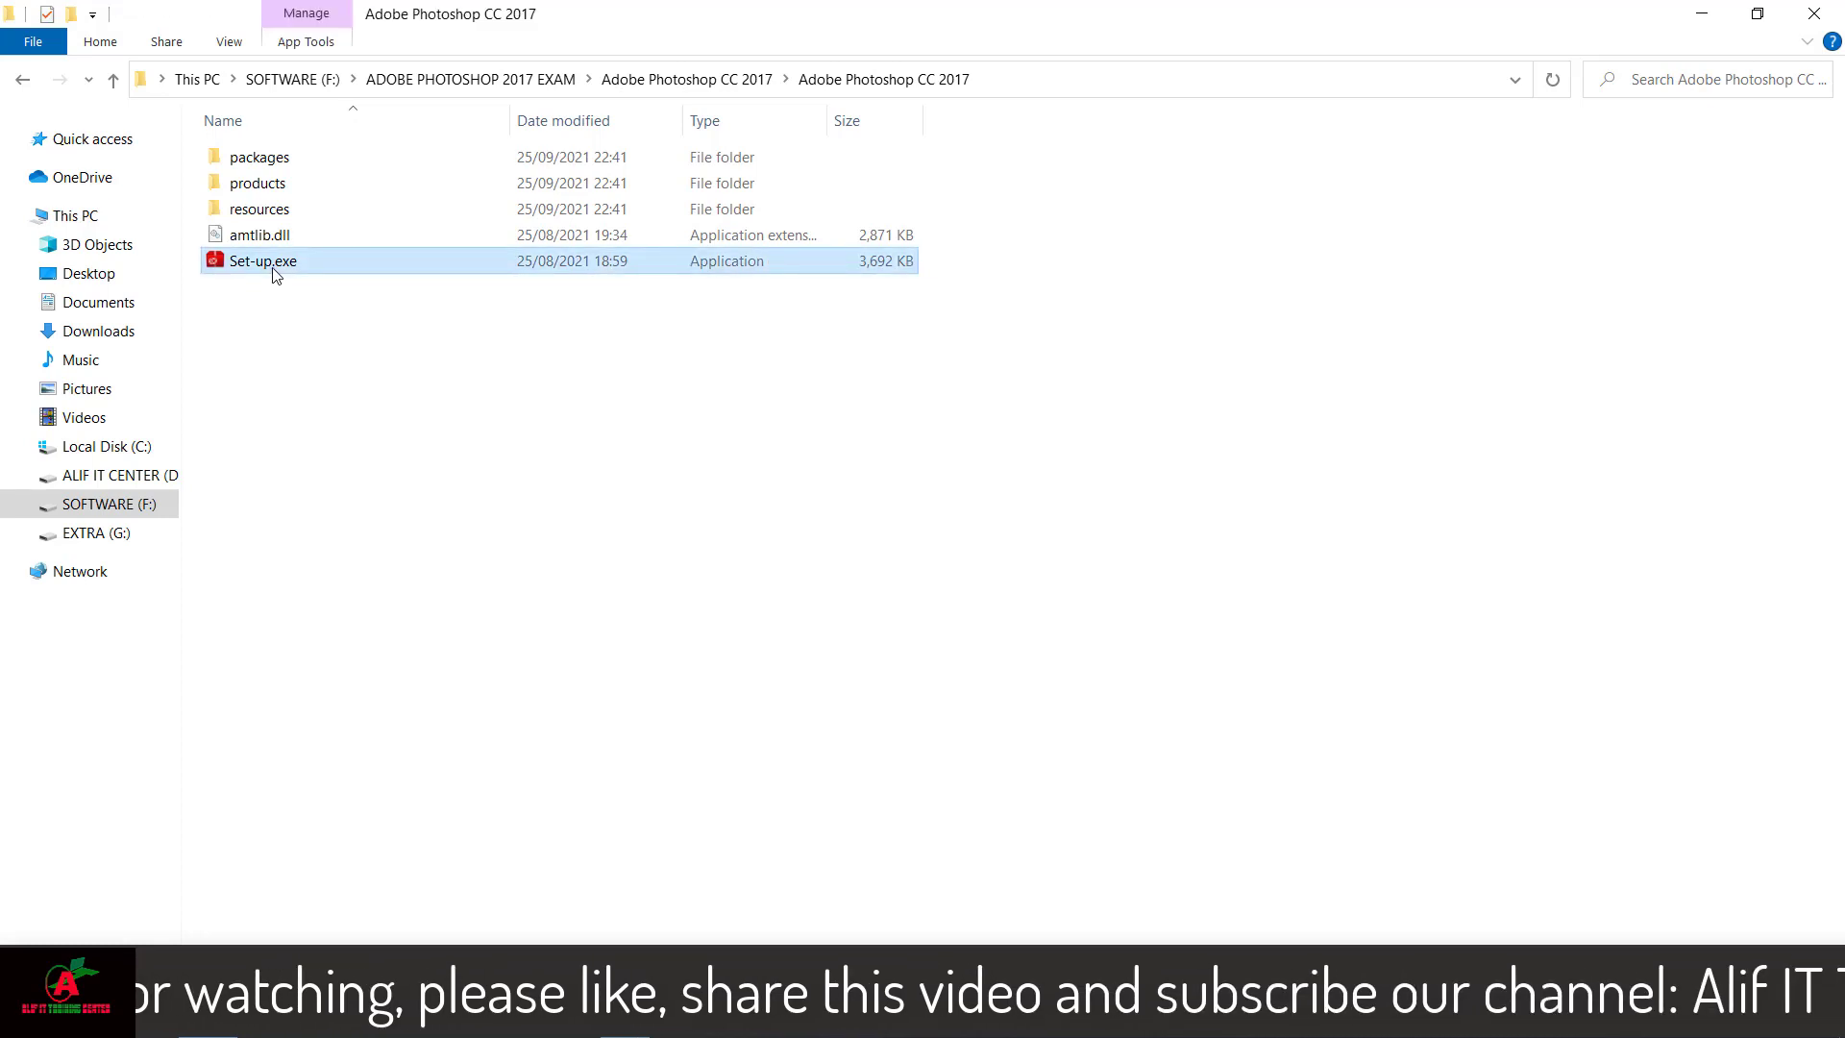
# Run Set-up.exe and let the Photoshop CC 2017 install finish until Photoshop launches
pyautogui.doubleClick(276, 276)
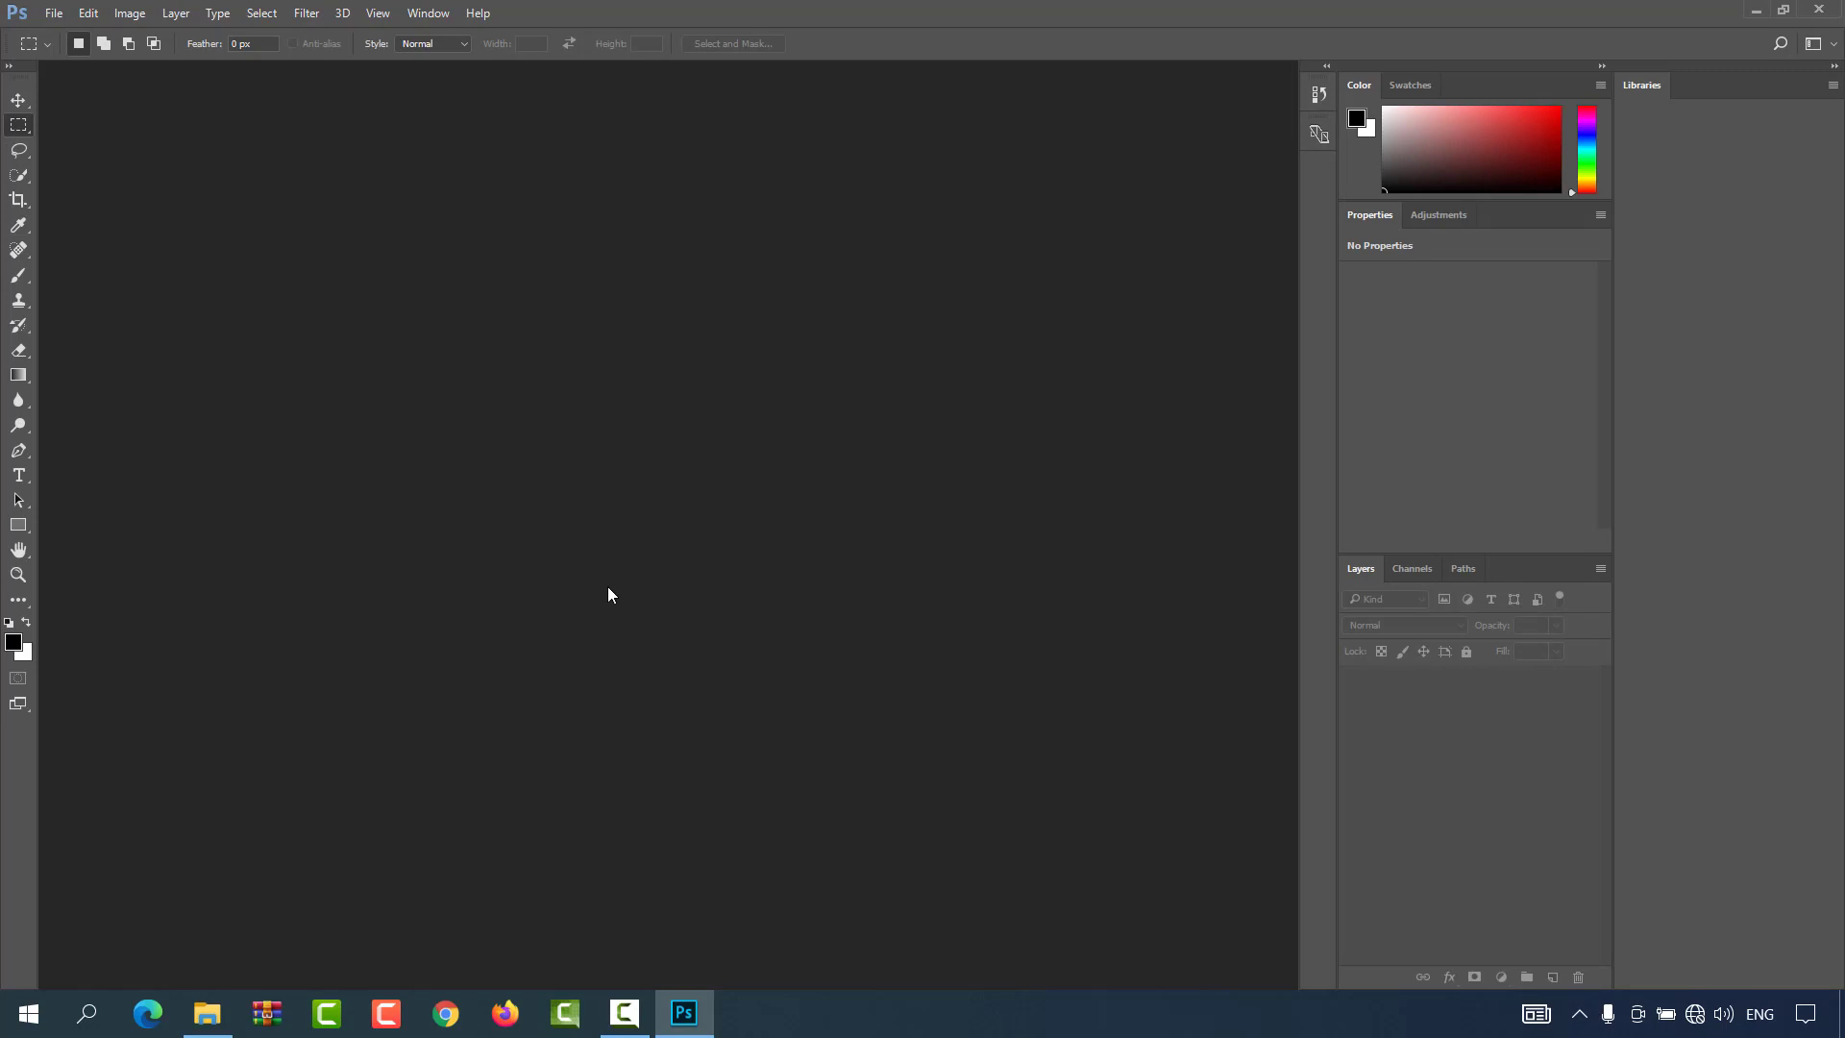
# Close Photoshop, copy amtlib.dll from the installer folder, and minimise File Explorer
pyautogui.click(1820, 9)
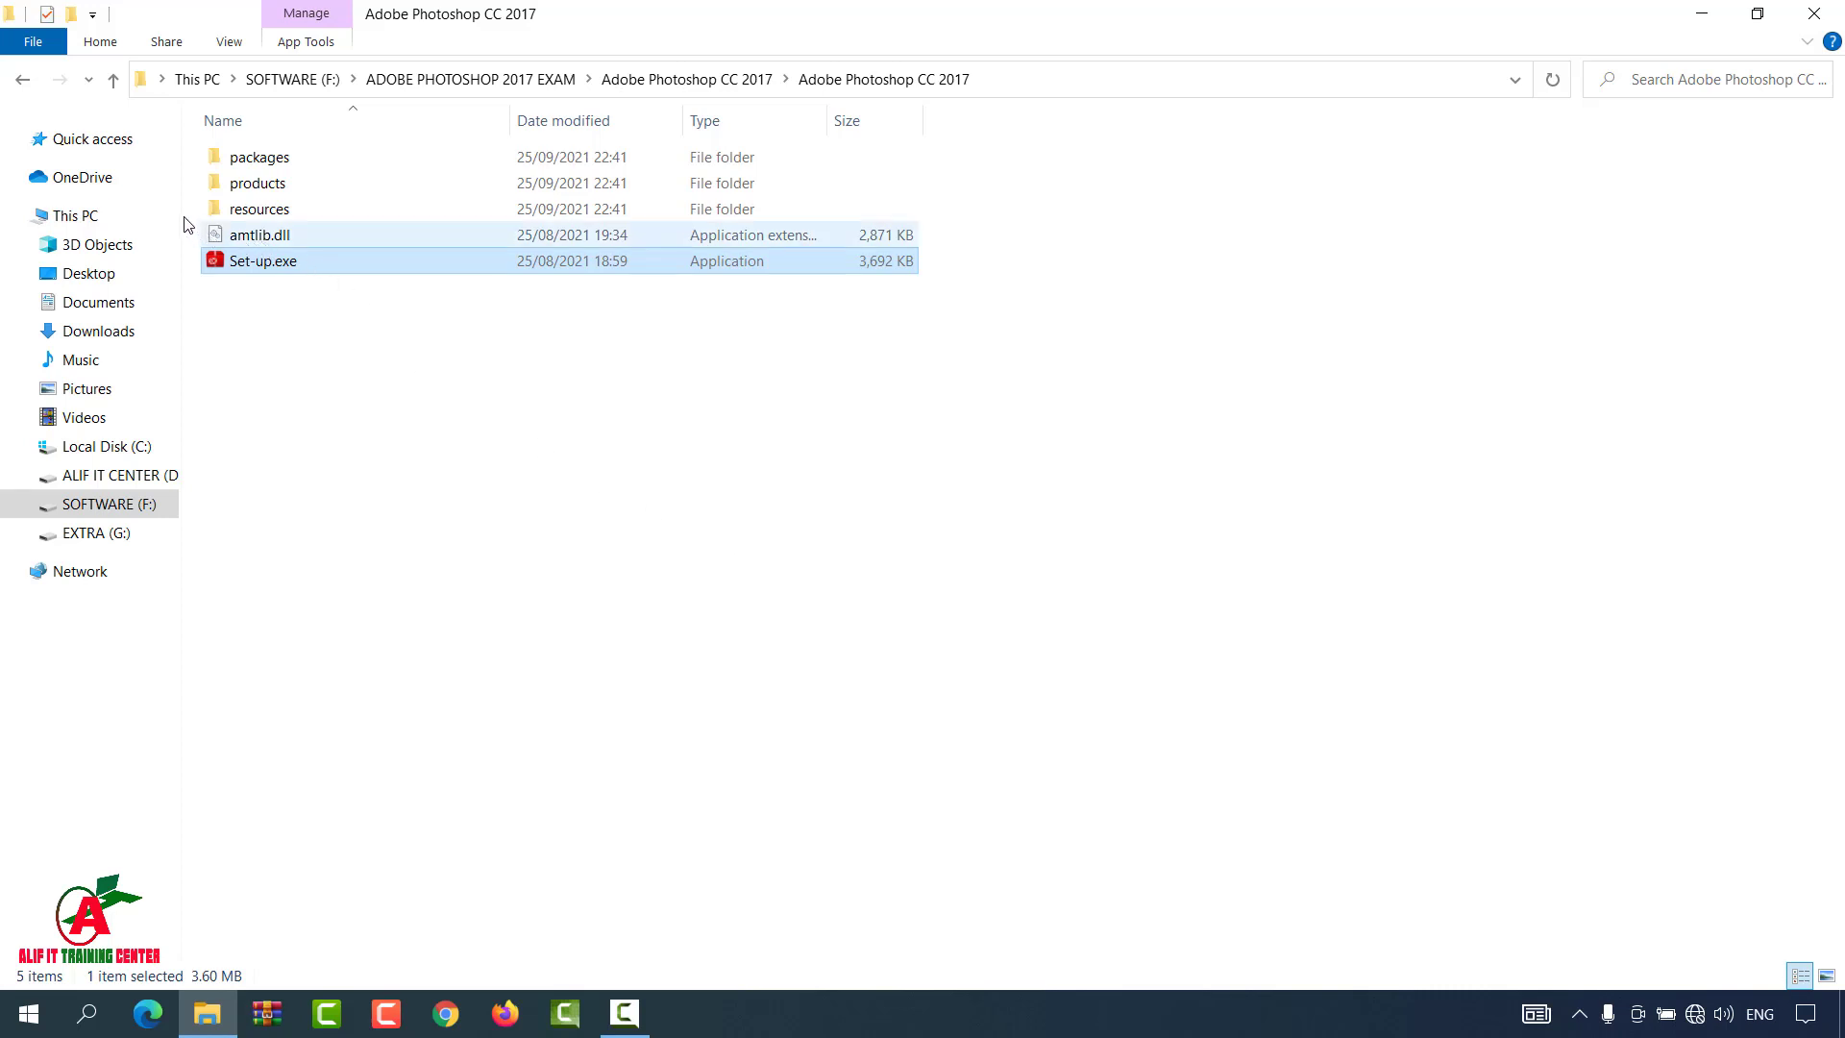
pyautogui.moveTo(184, 217); pyautogui.dragTo(341, 247)
pyautogui.click(293, 235)
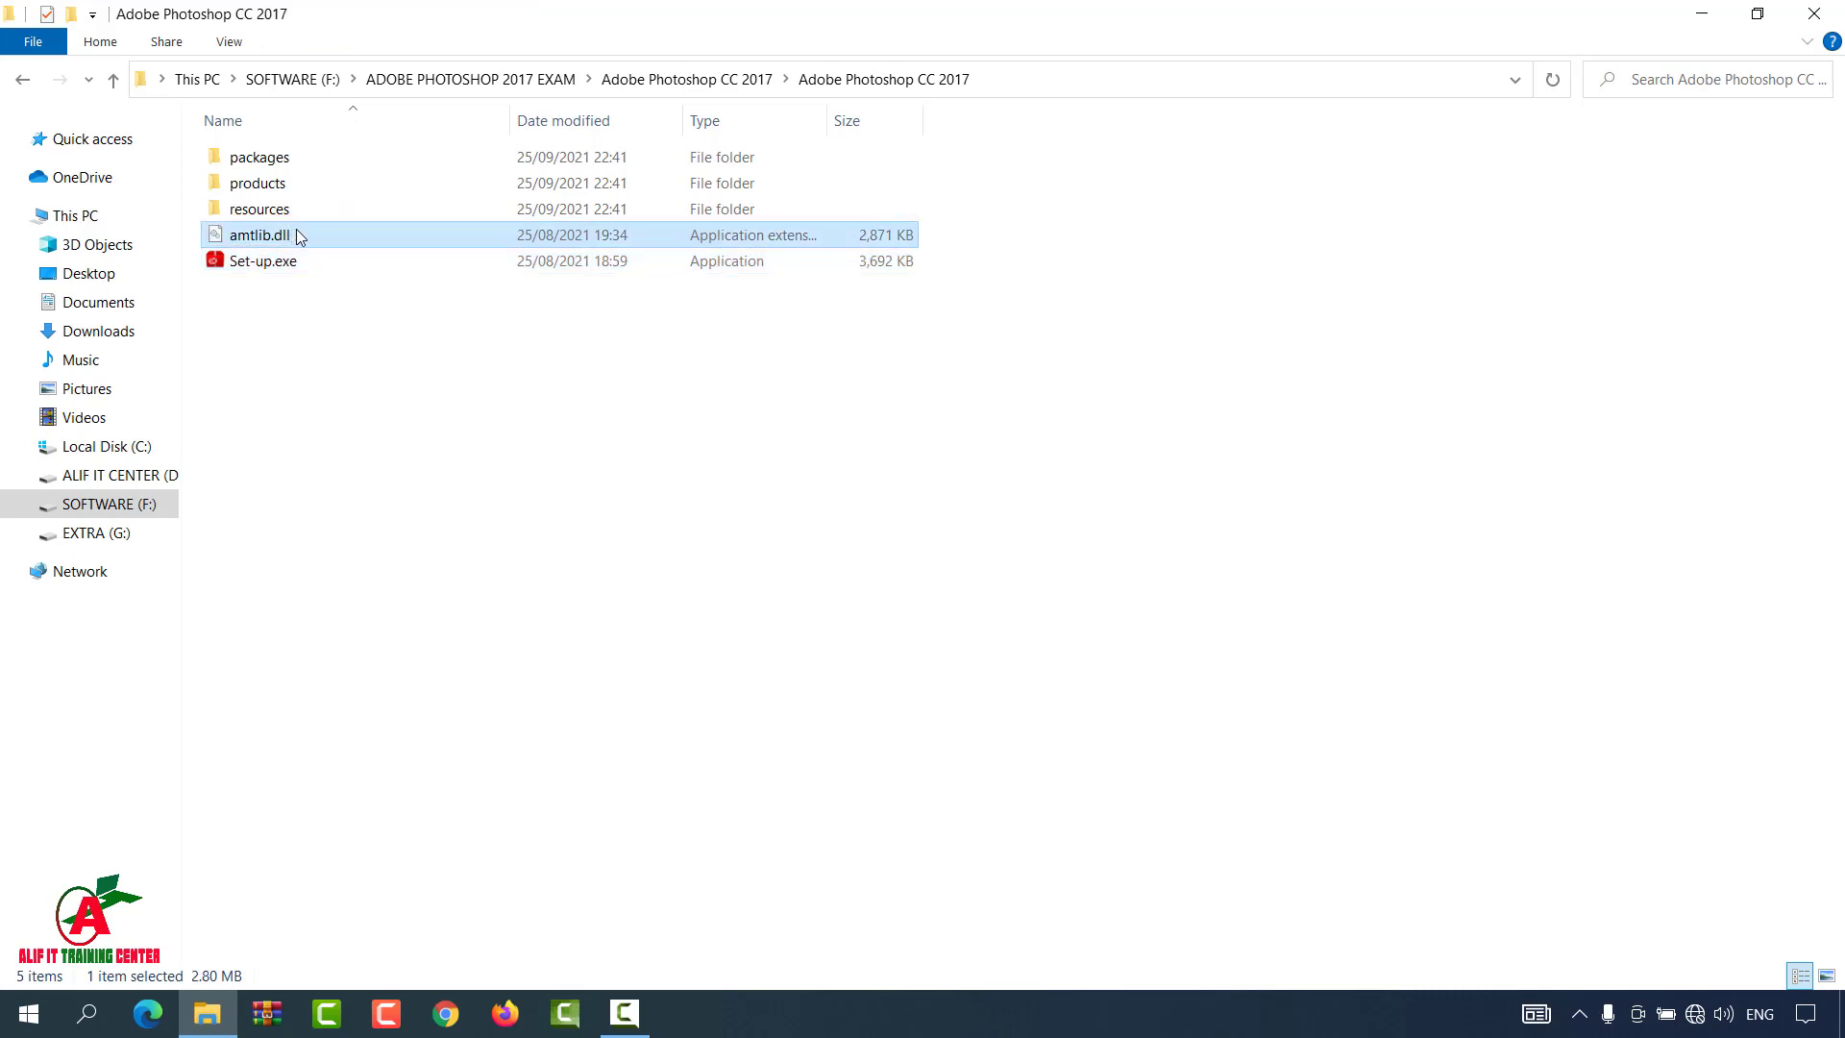
pyautogui.rightClick(308, 236)
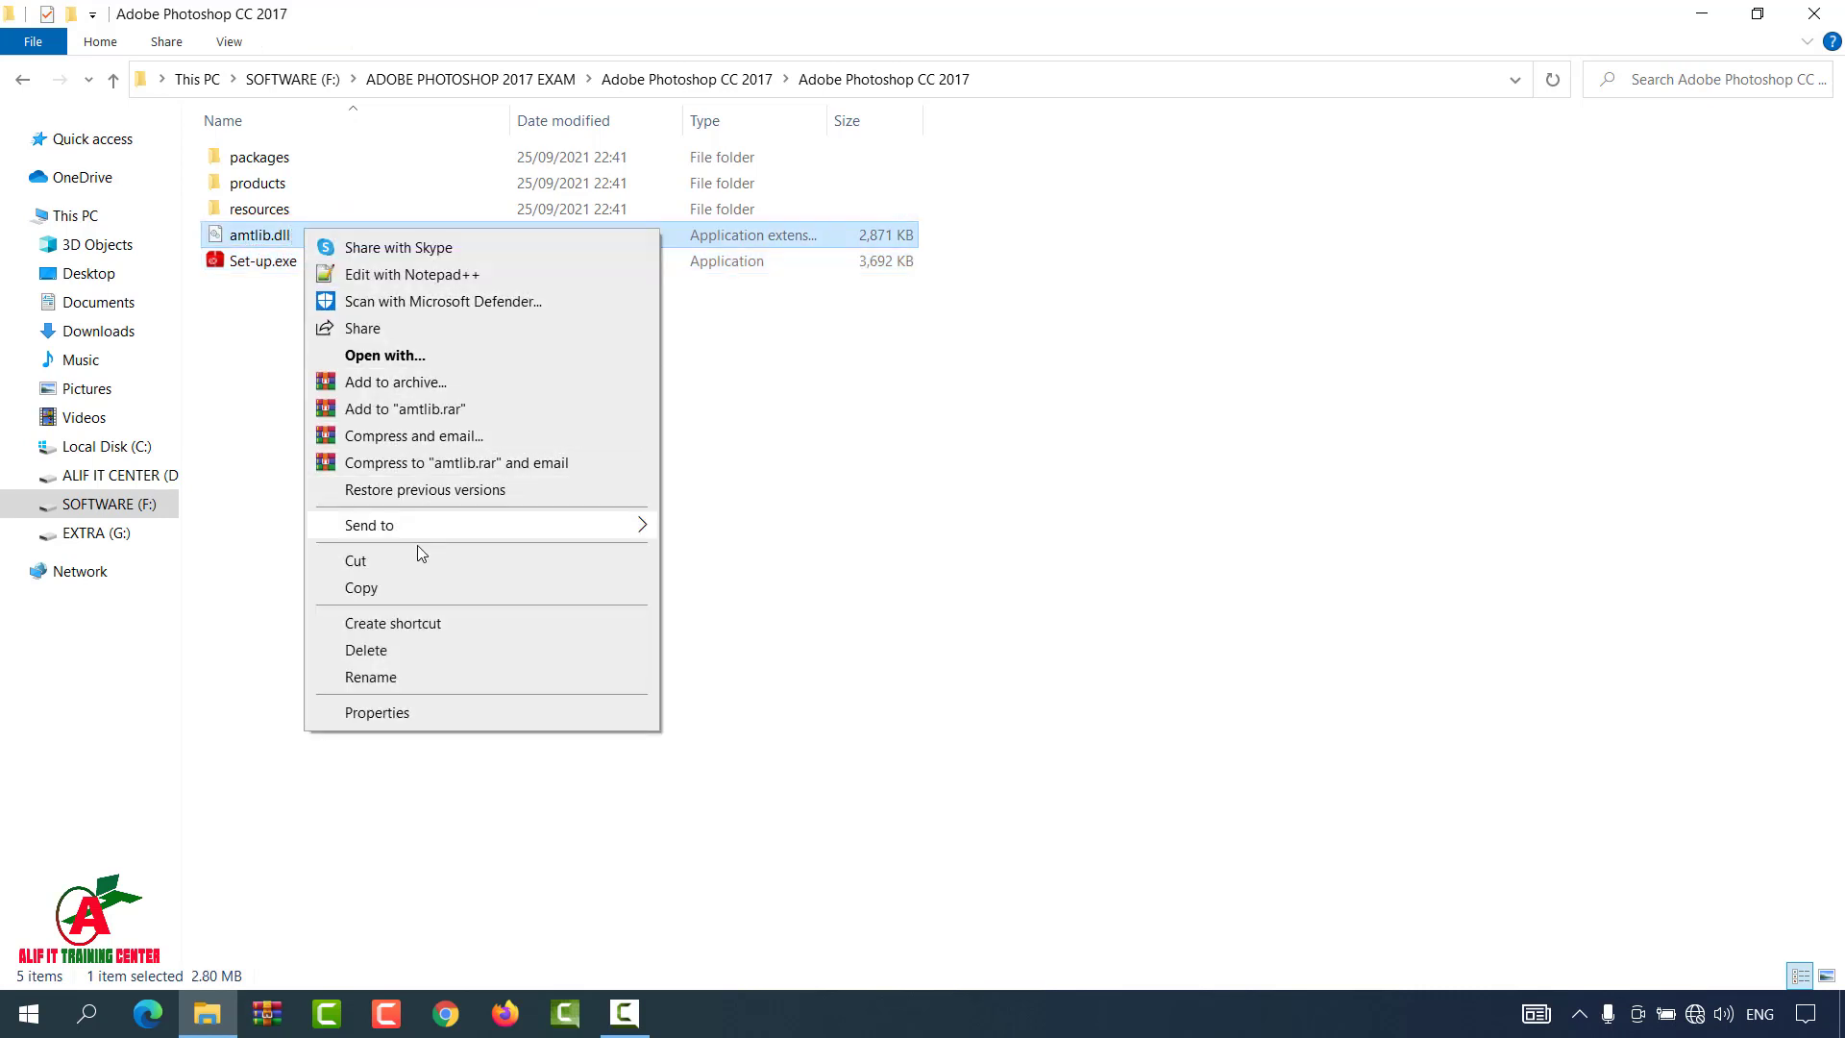
pyautogui.click(375, 586)
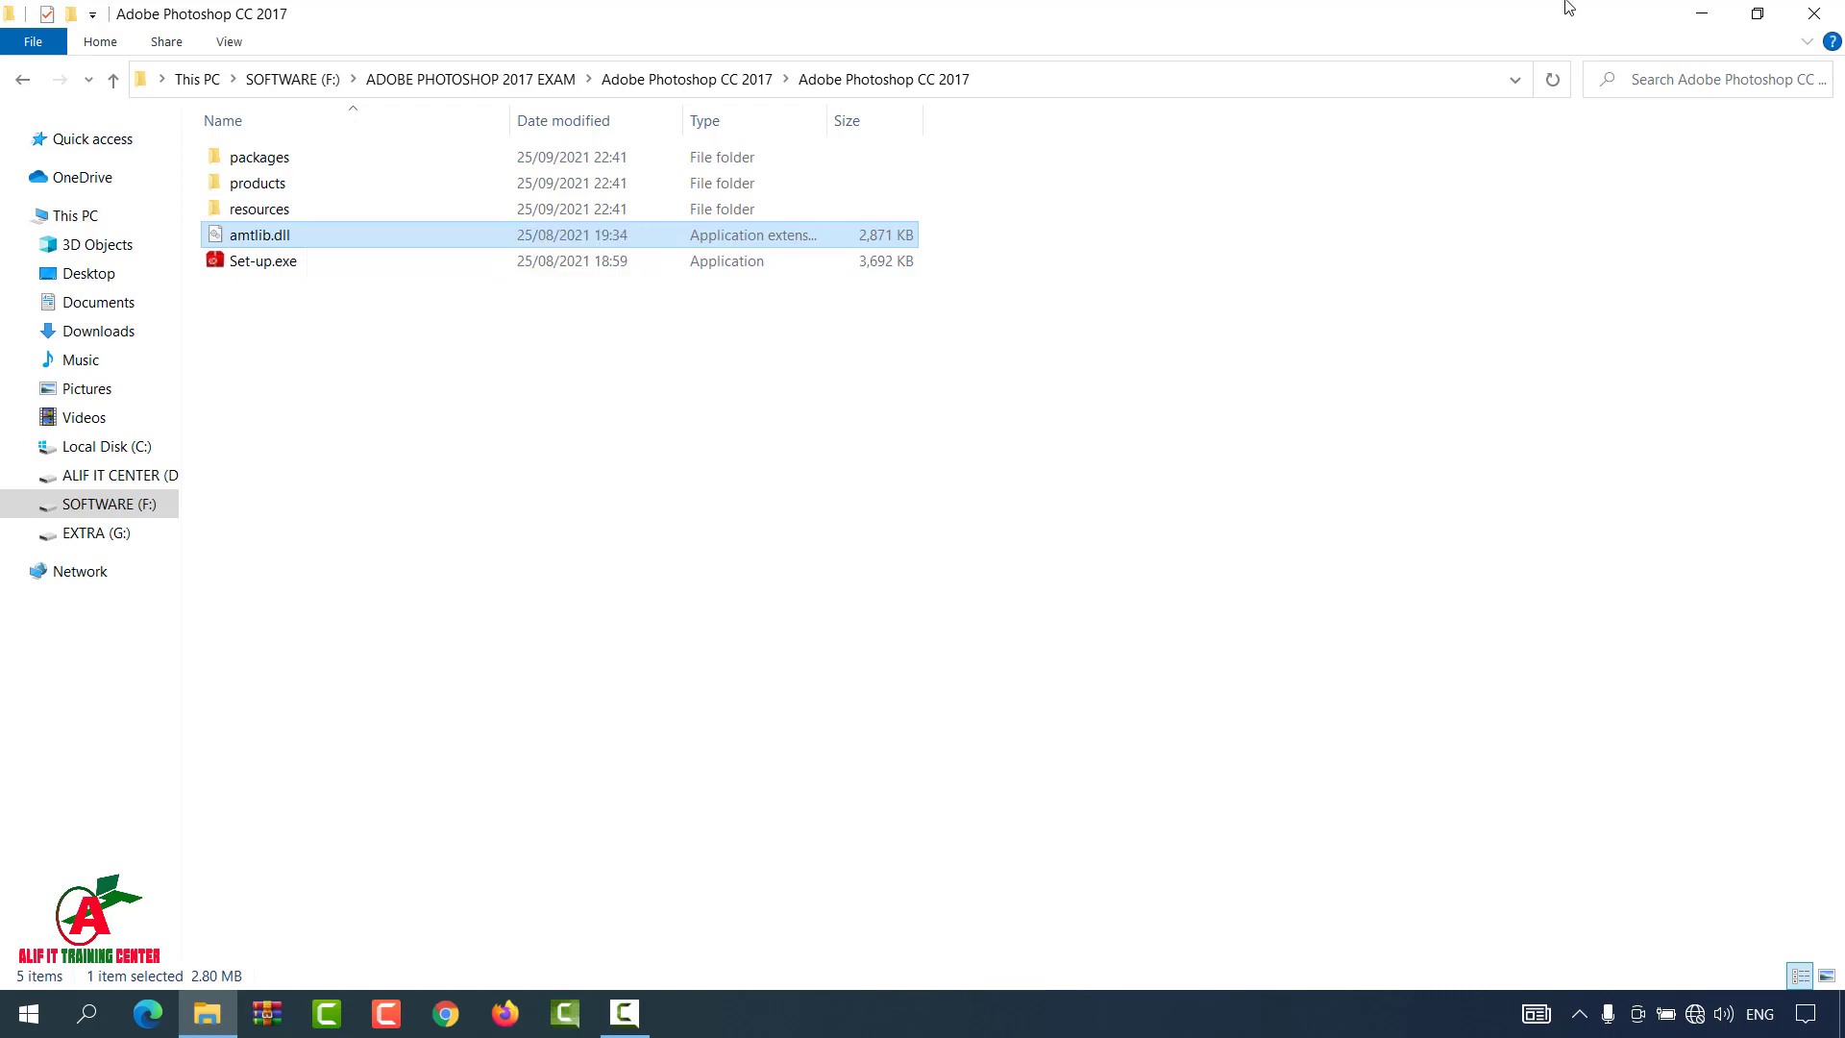
pyautogui.click(1698, 21)
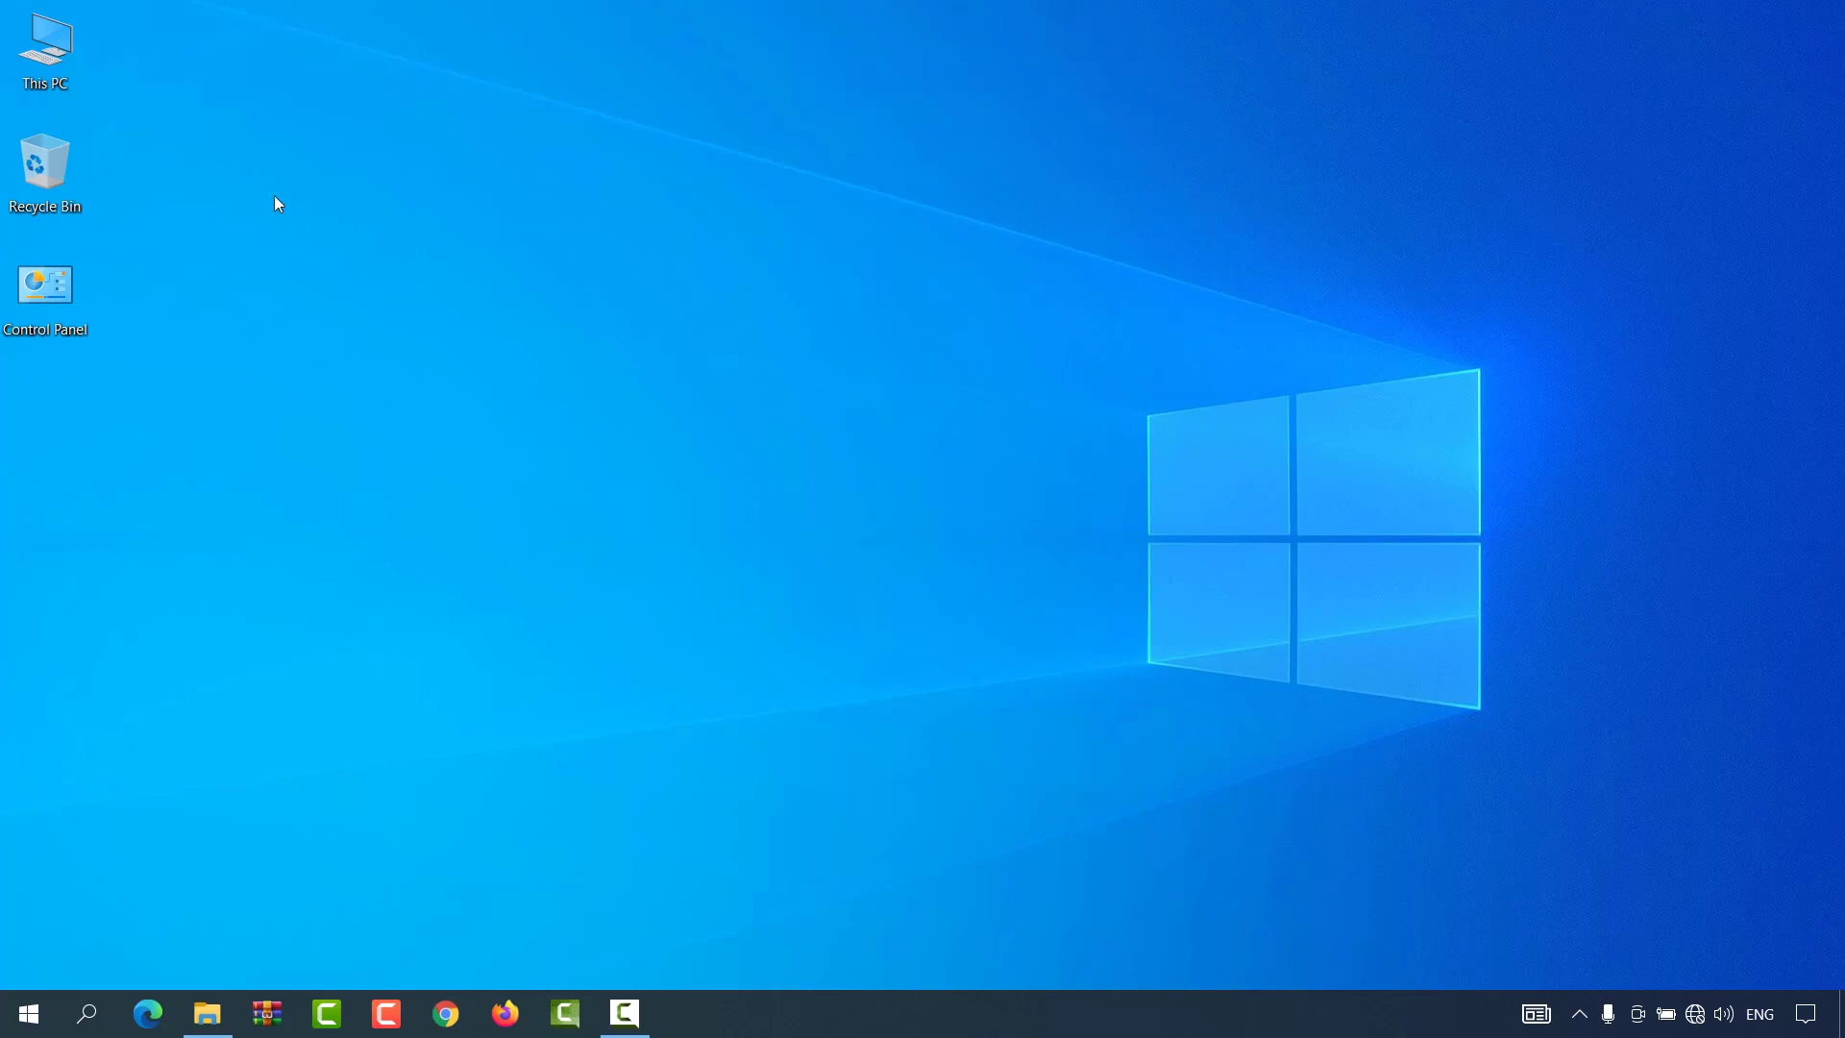
# Navigate through This PC to C:\Program Files\Adobe\Adobe Photoshop CC 2017
pyautogui.doubleClick(62, 61)
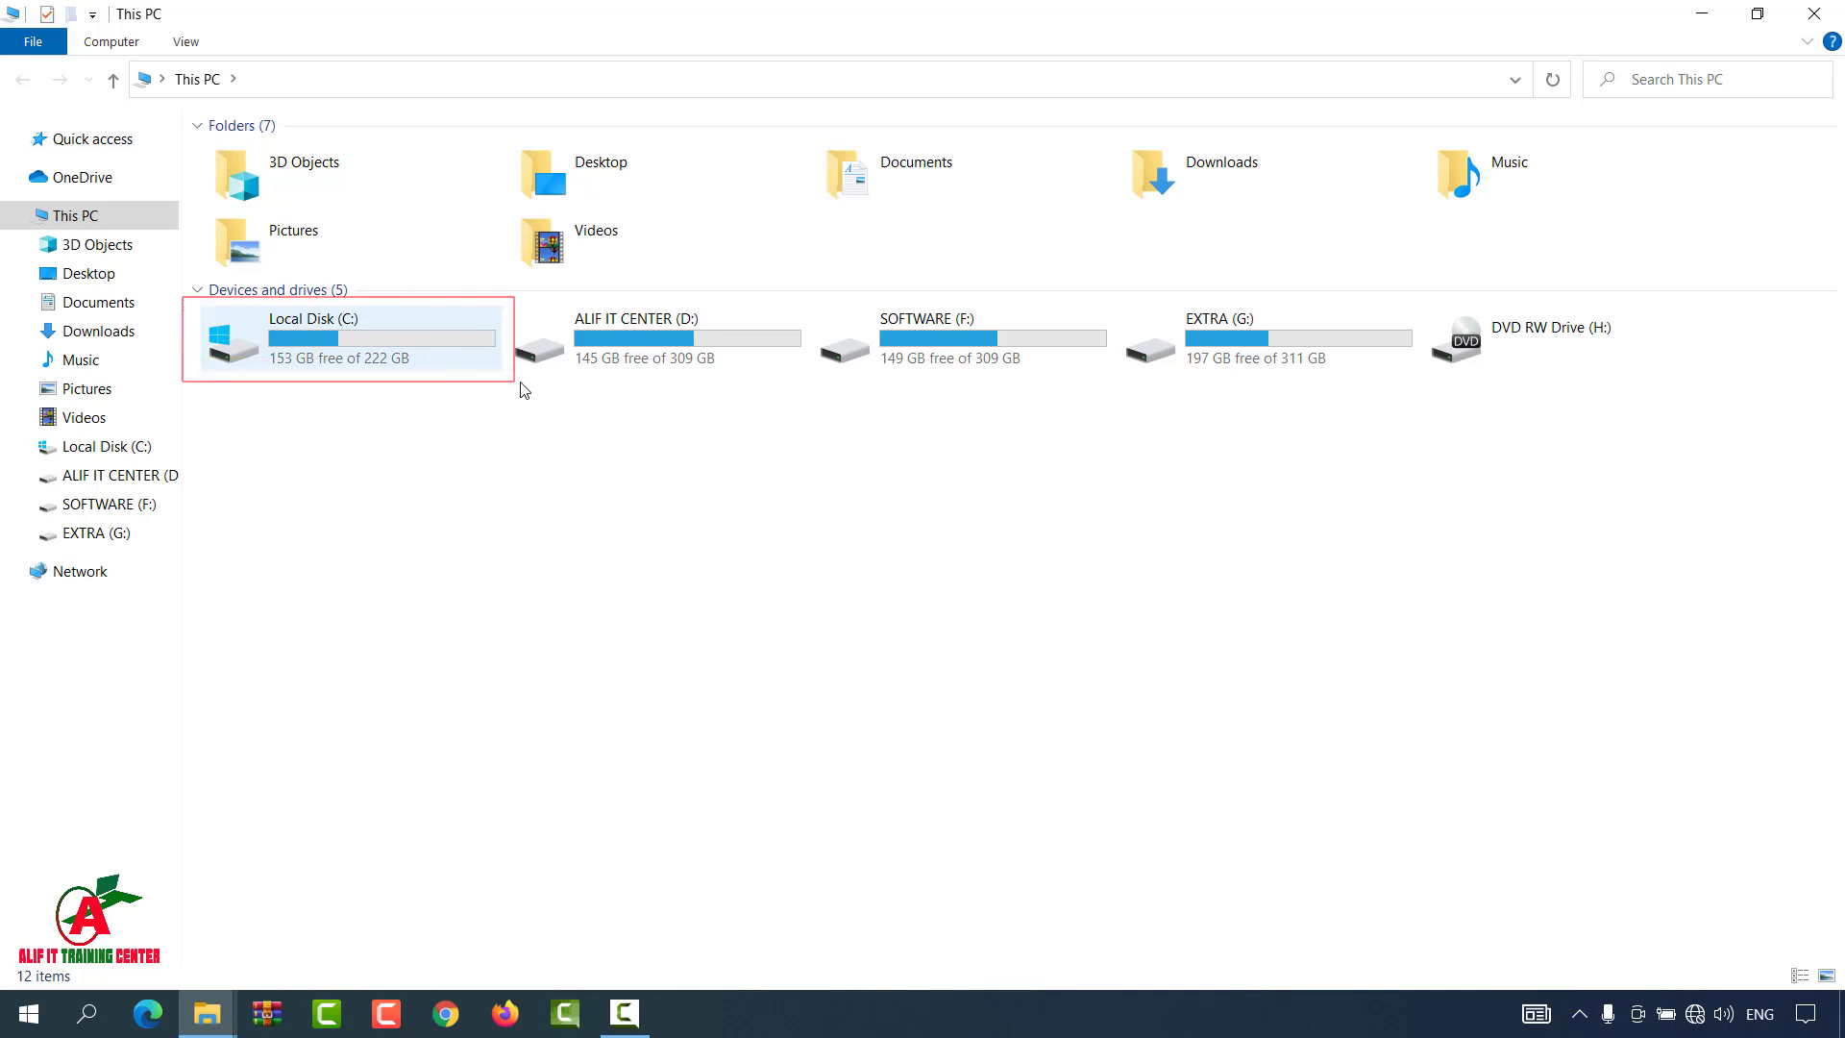
pyautogui.doubleClick(354, 356)
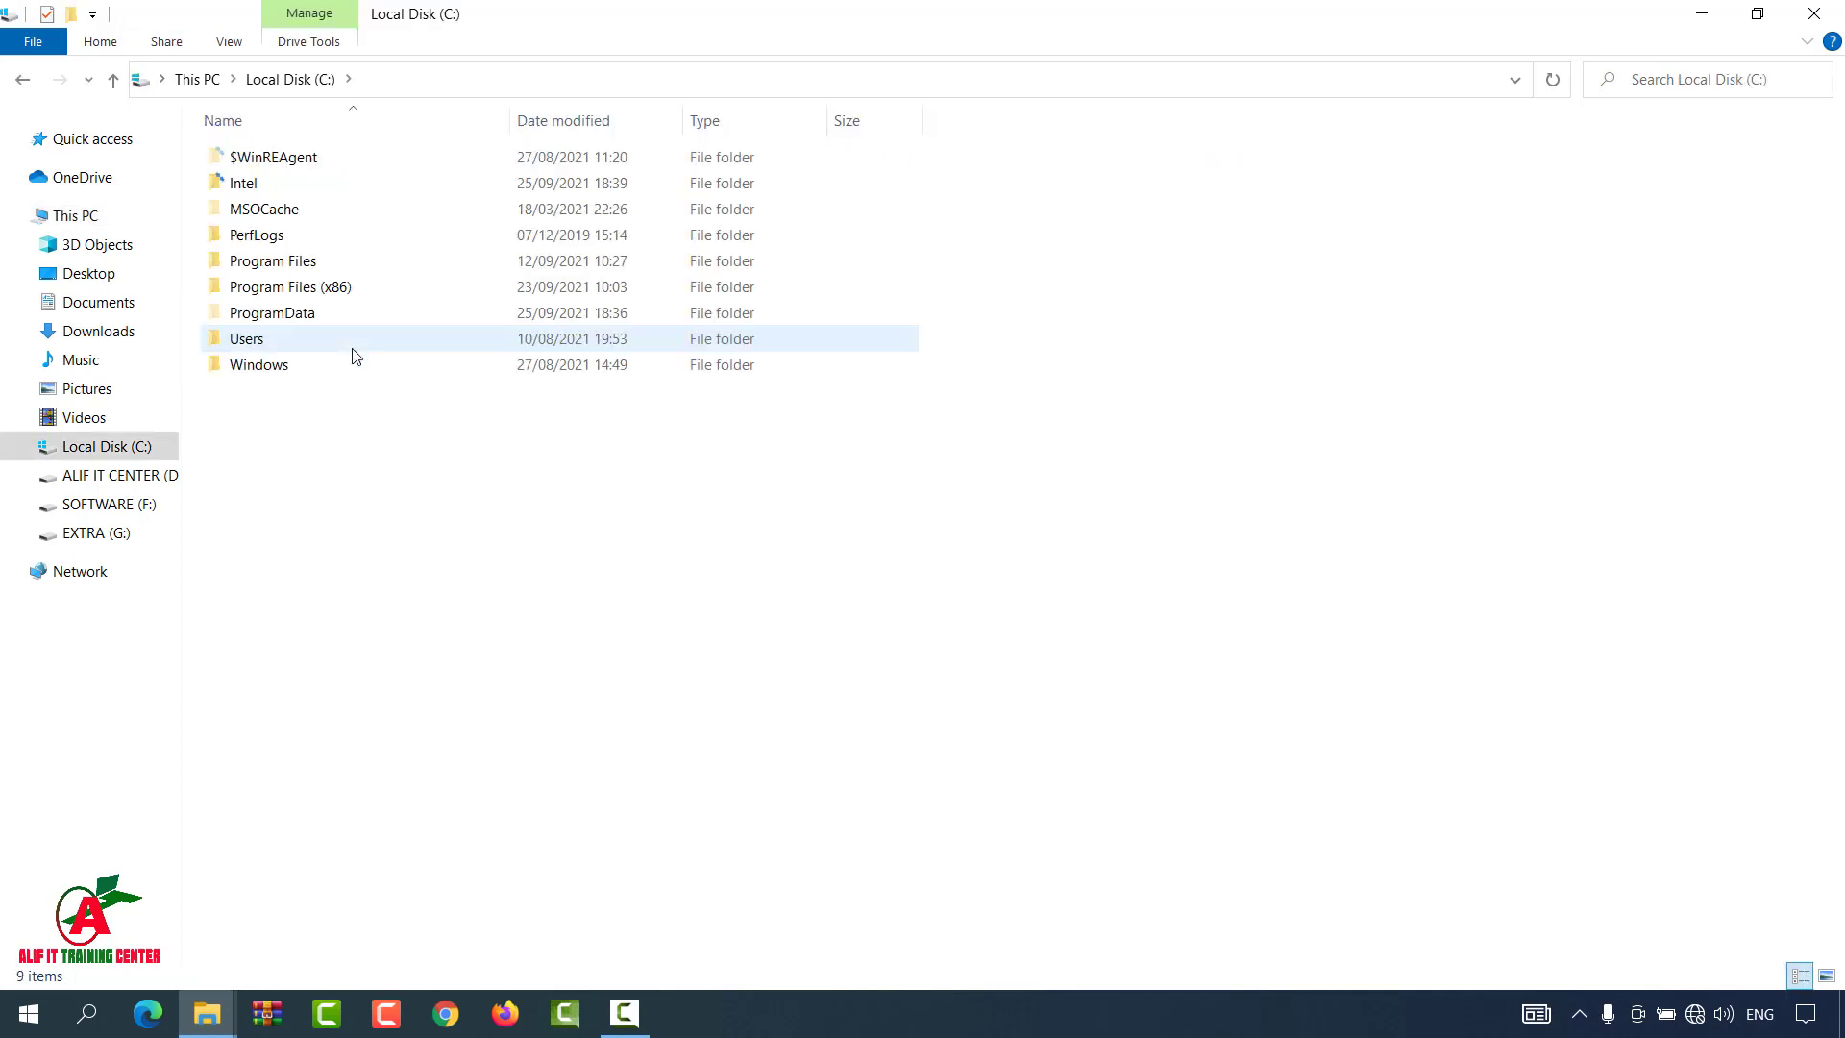
pyautogui.click(319, 318)
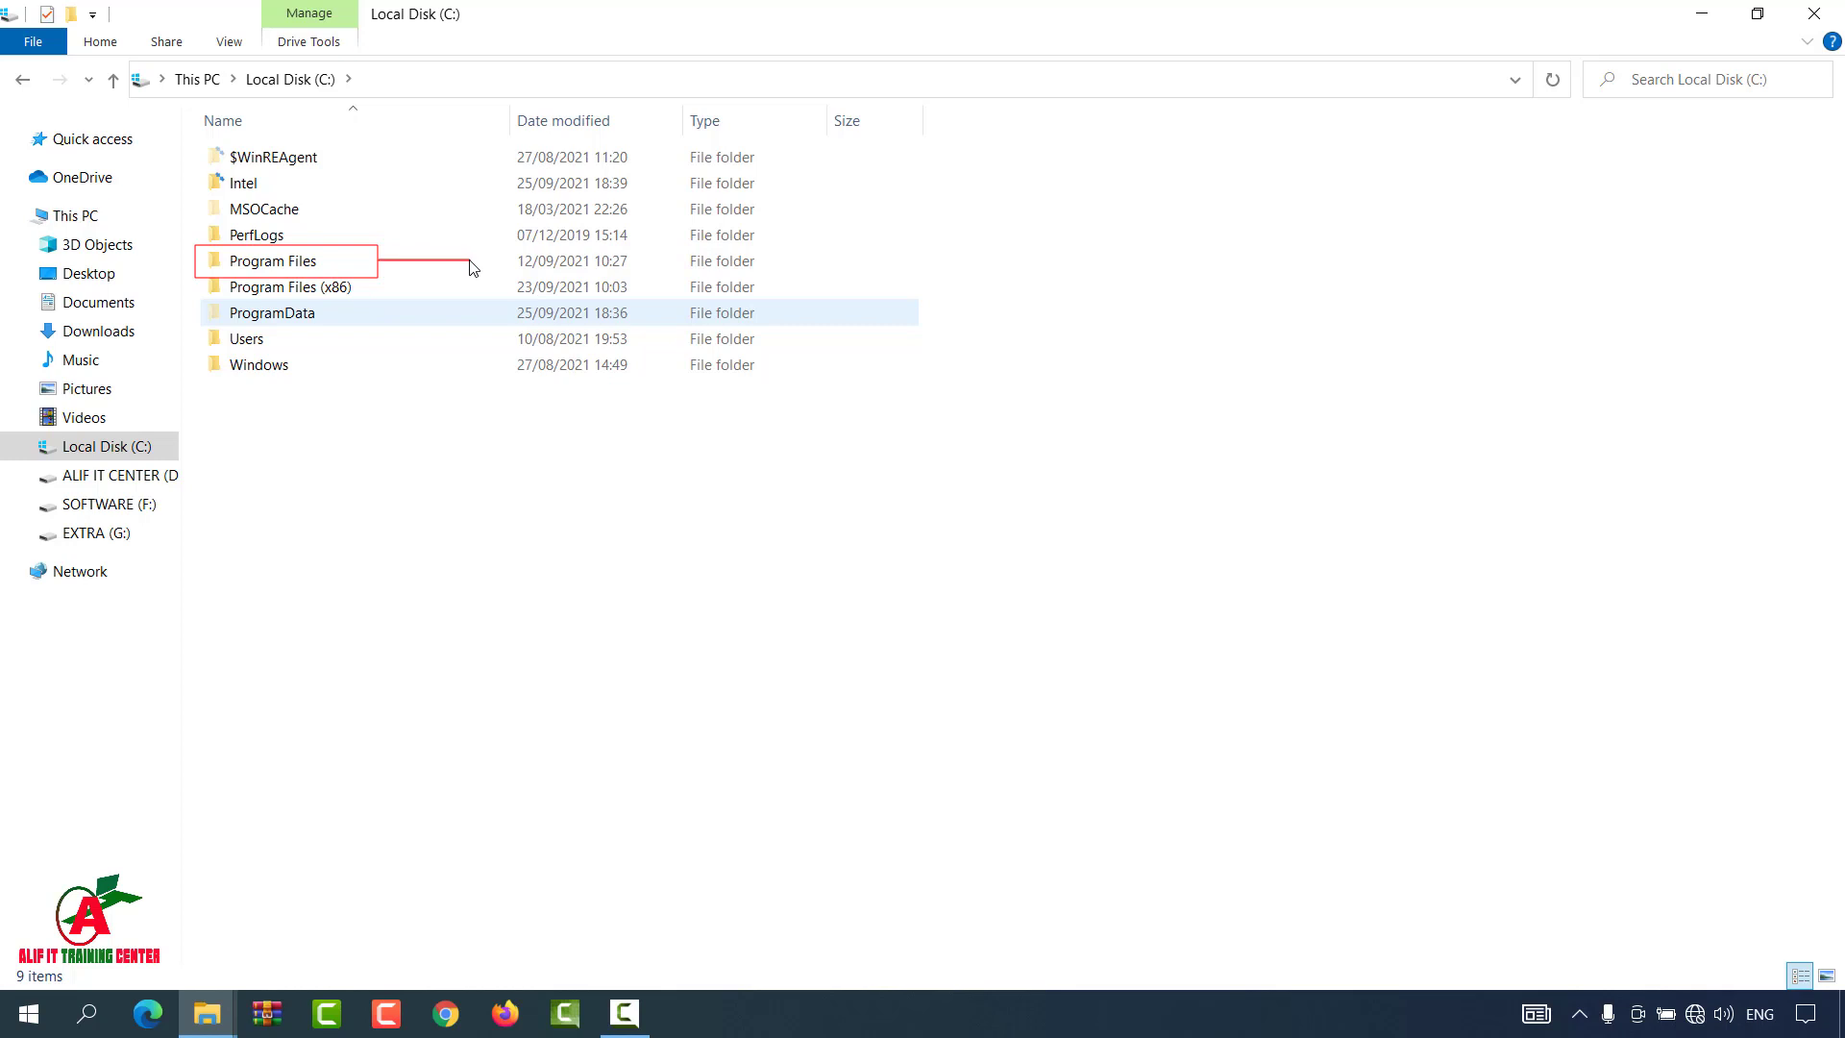
pyautogui.click(310, 263)
pyautogui.doubleClick(310, 263)
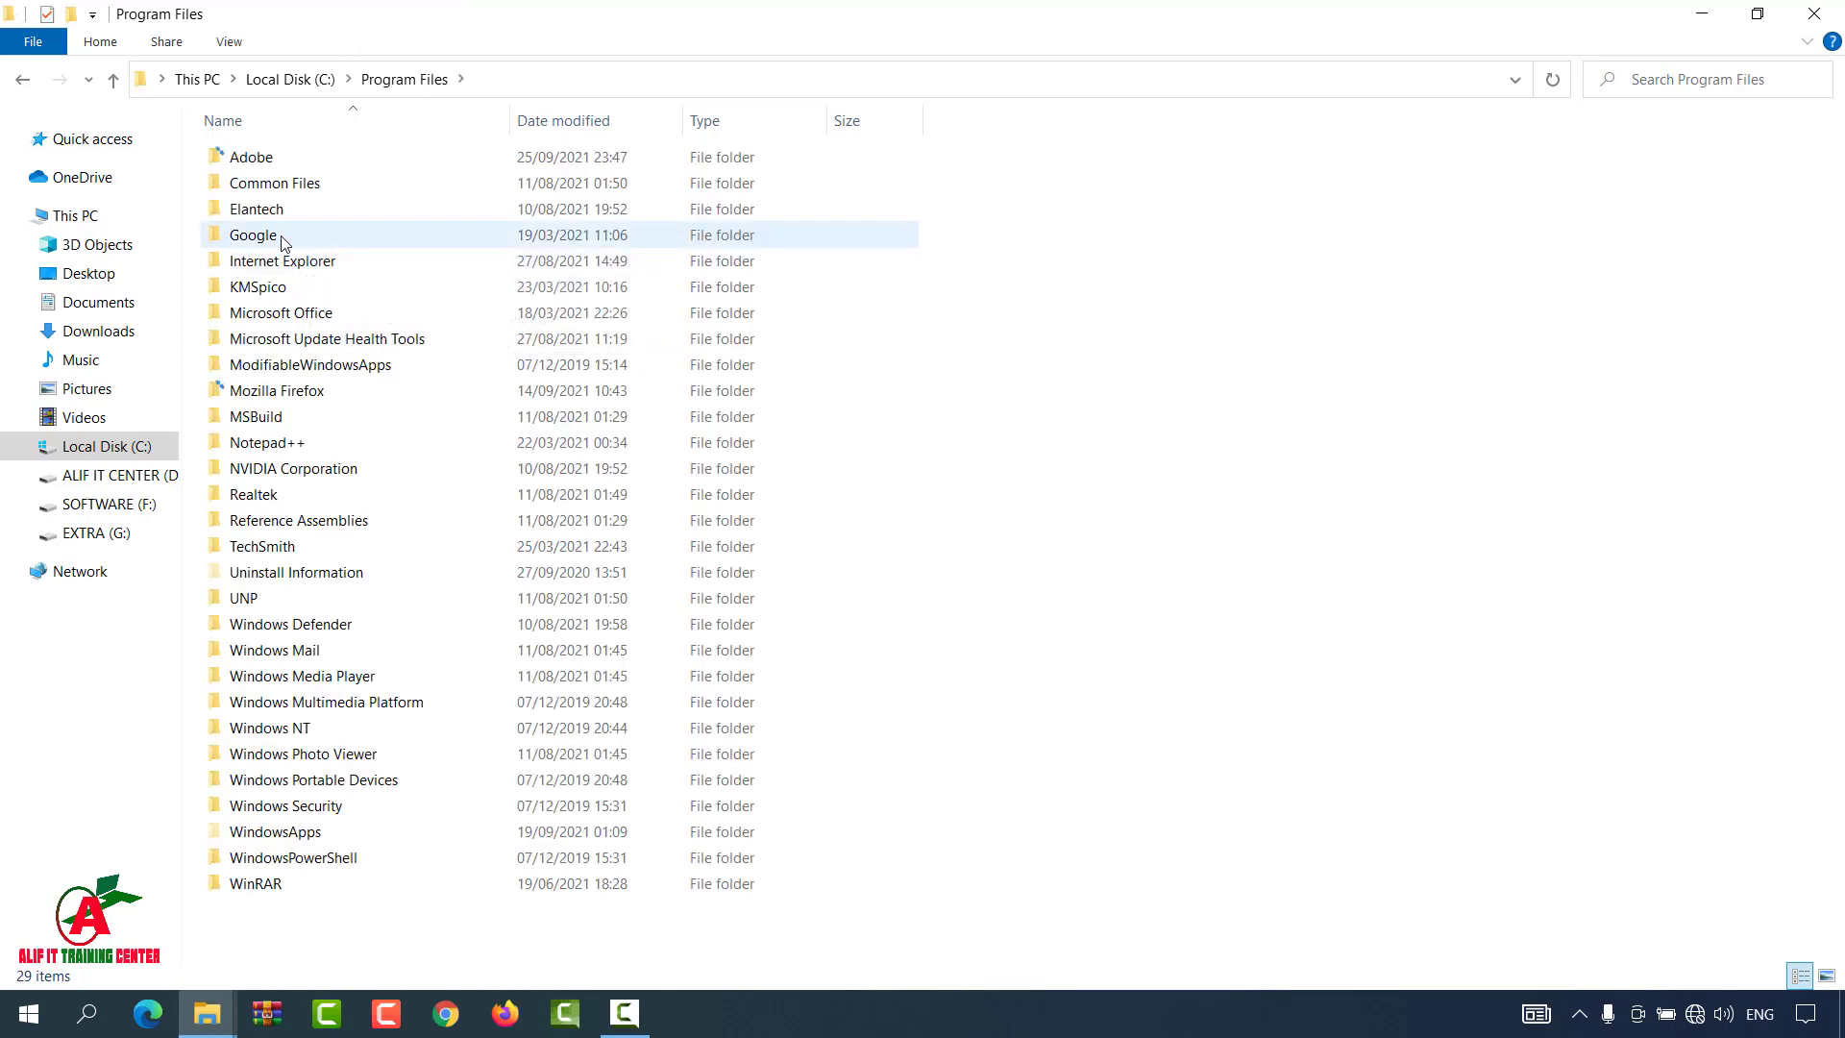
pyautogui.doubleClick(274, 162)
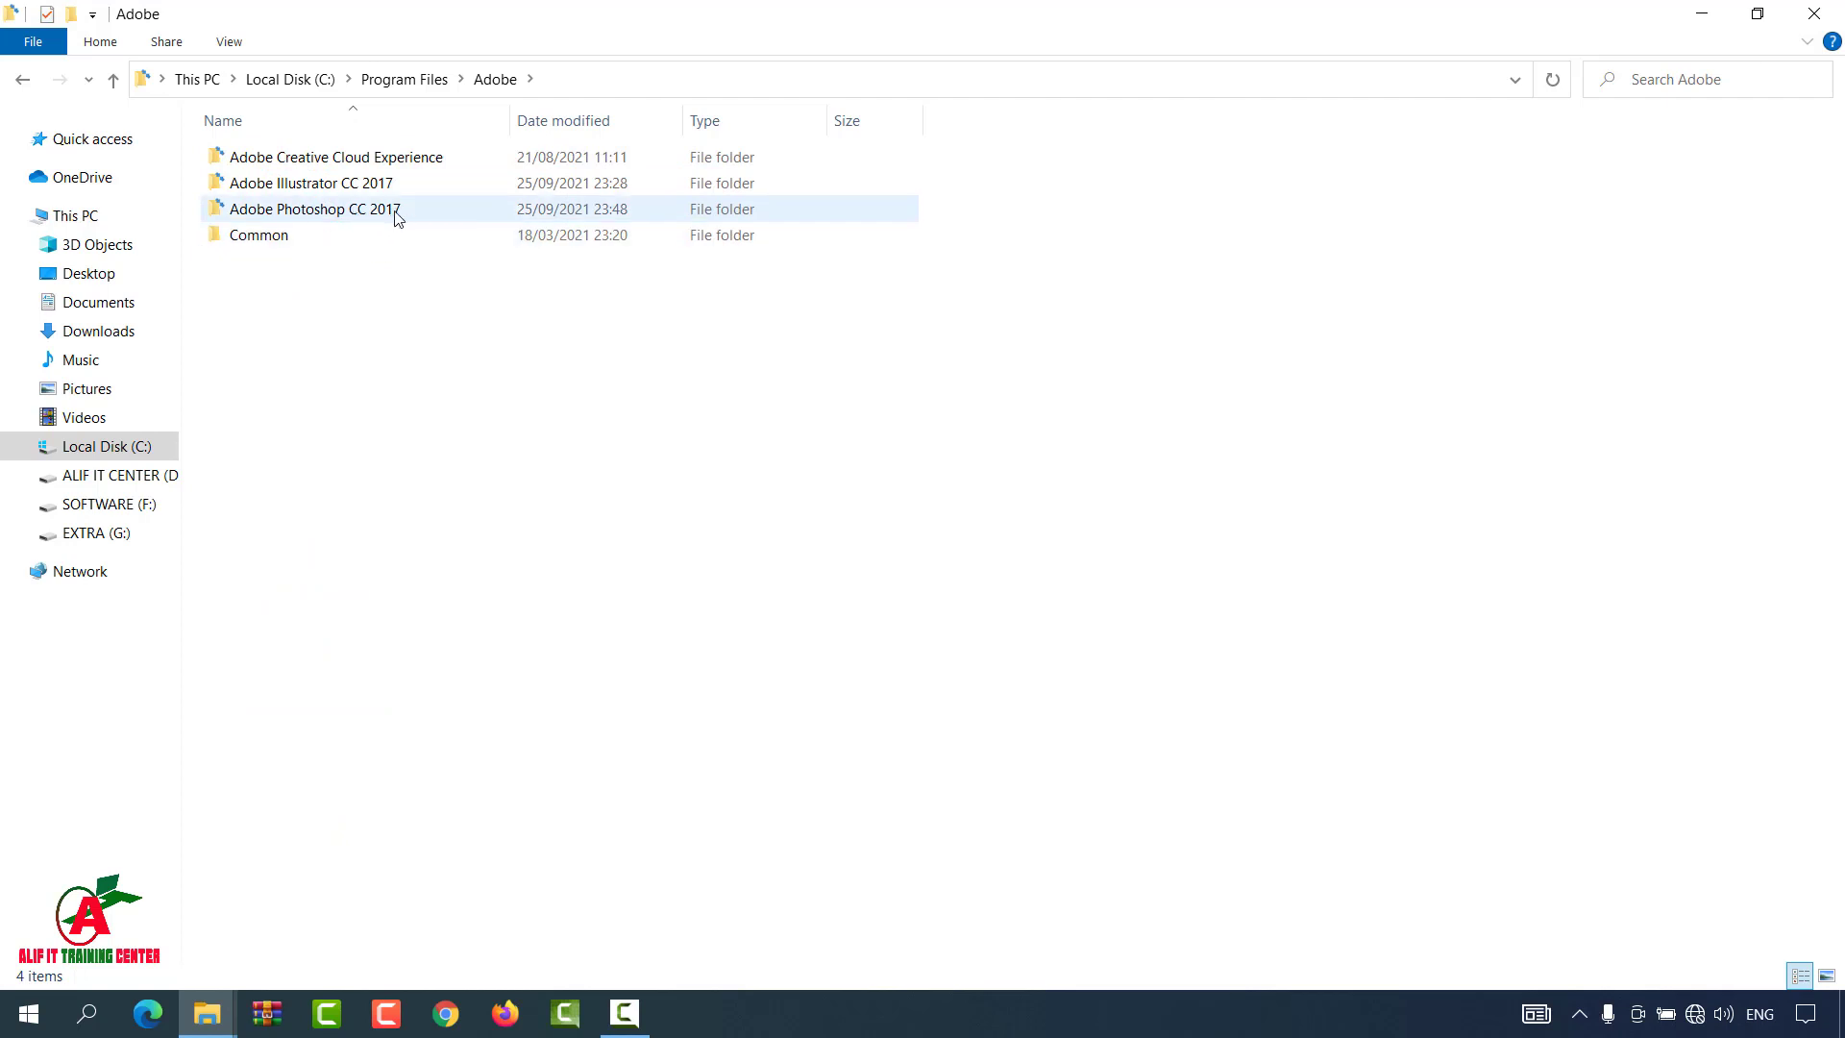
pyautogui.click(338, 212)
pyautogui.doubleClick(339, 211)
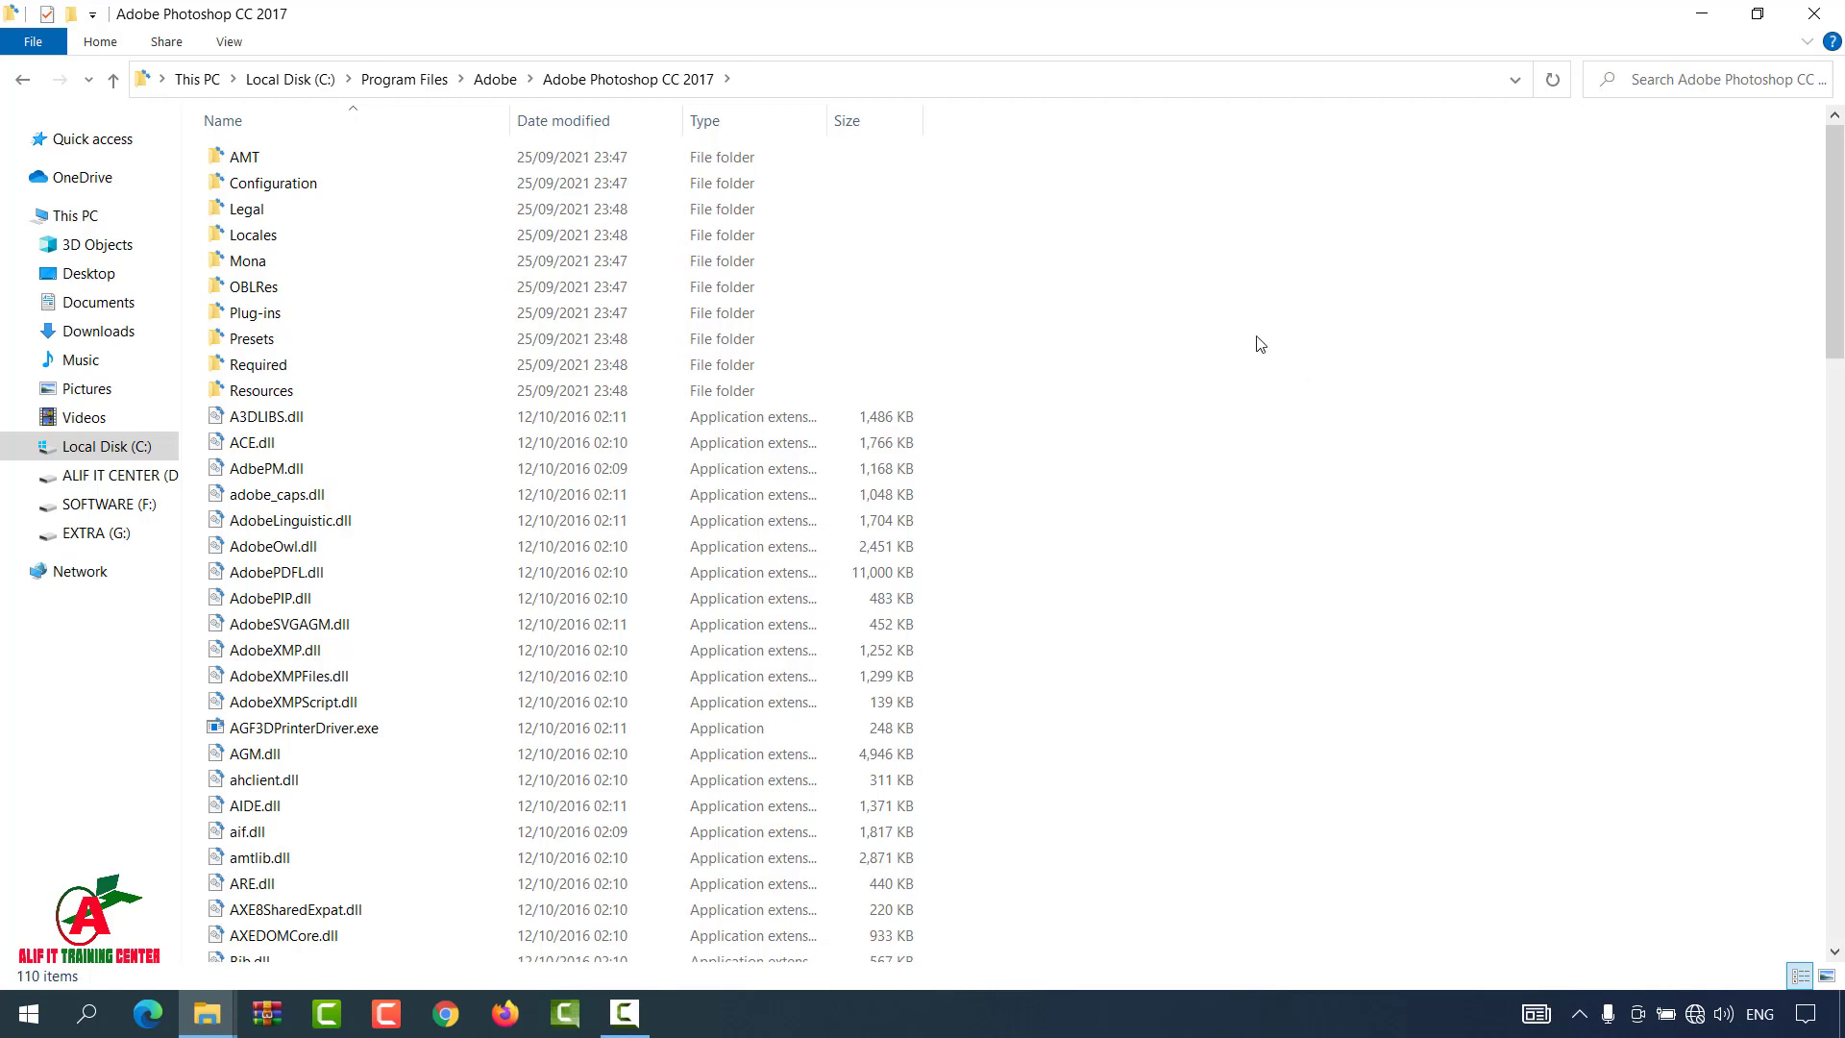
# Paste amtlib.dll here, replacing the existing file, then close File Explorer
pyautogui.rightClick(1289, 403)
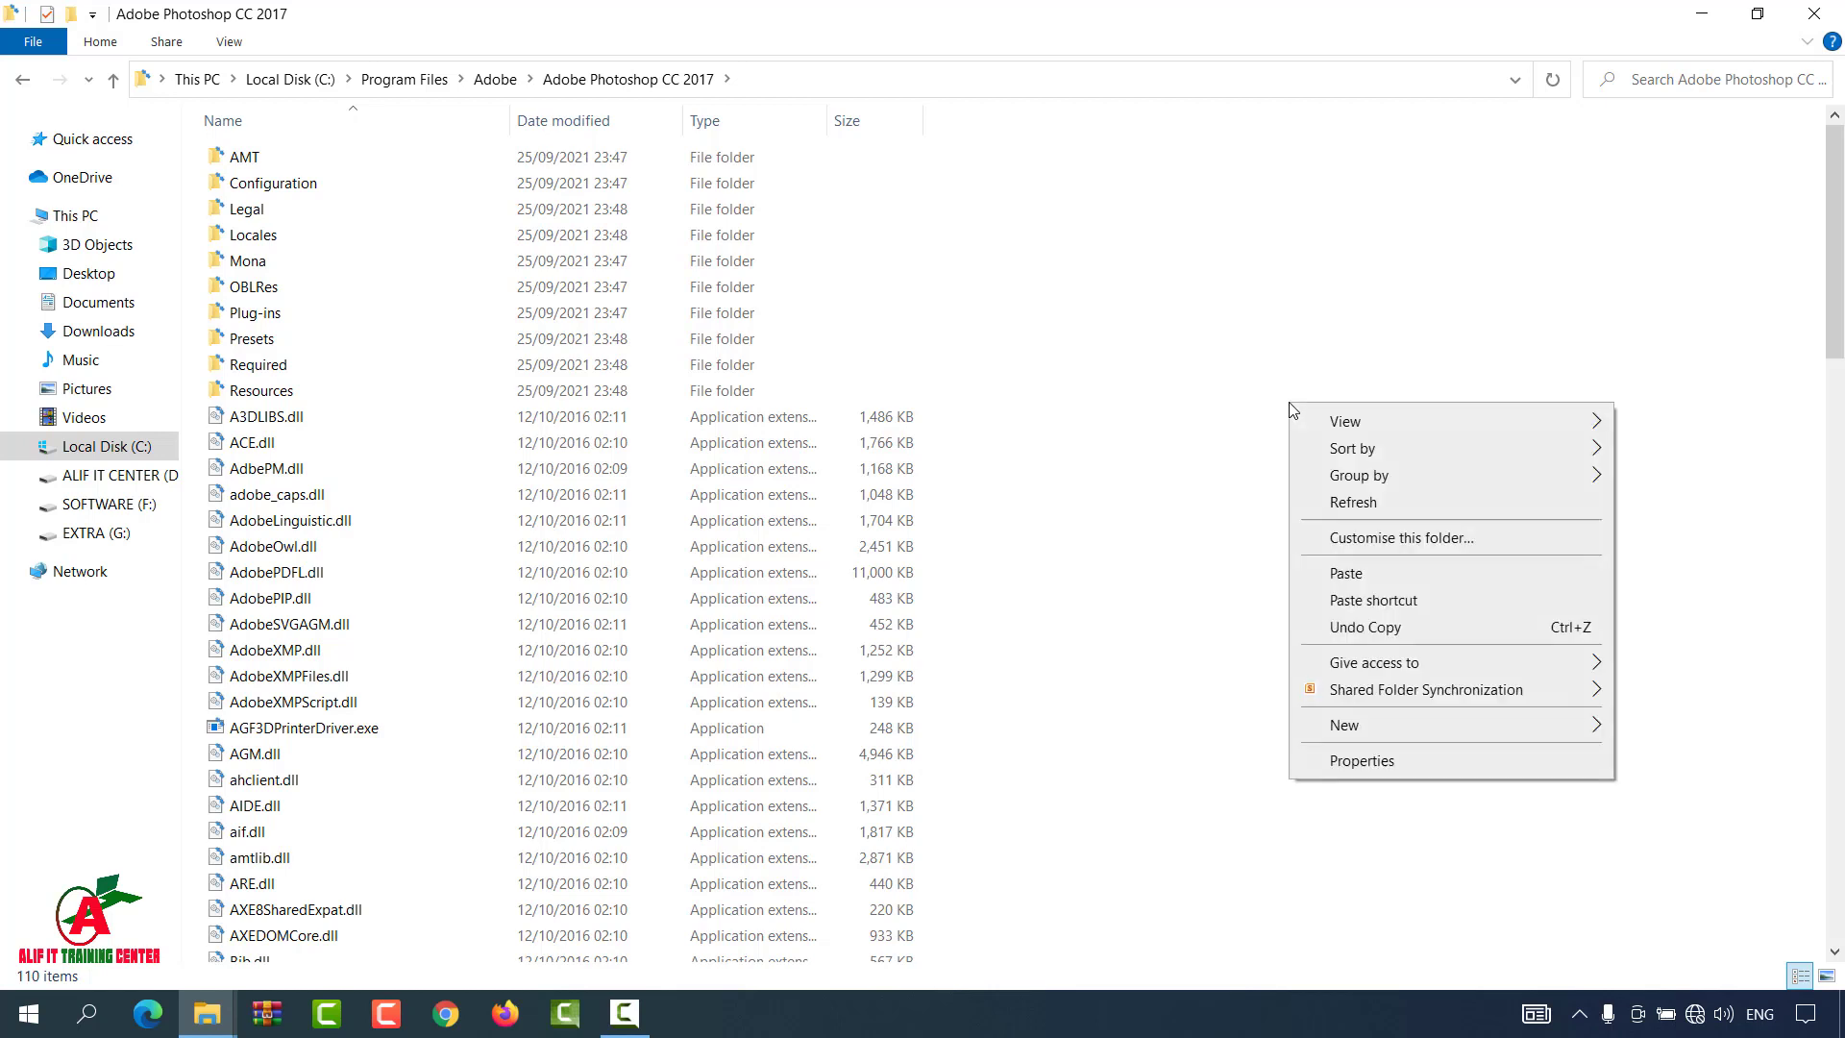
pyautogui.click(1348, 574)
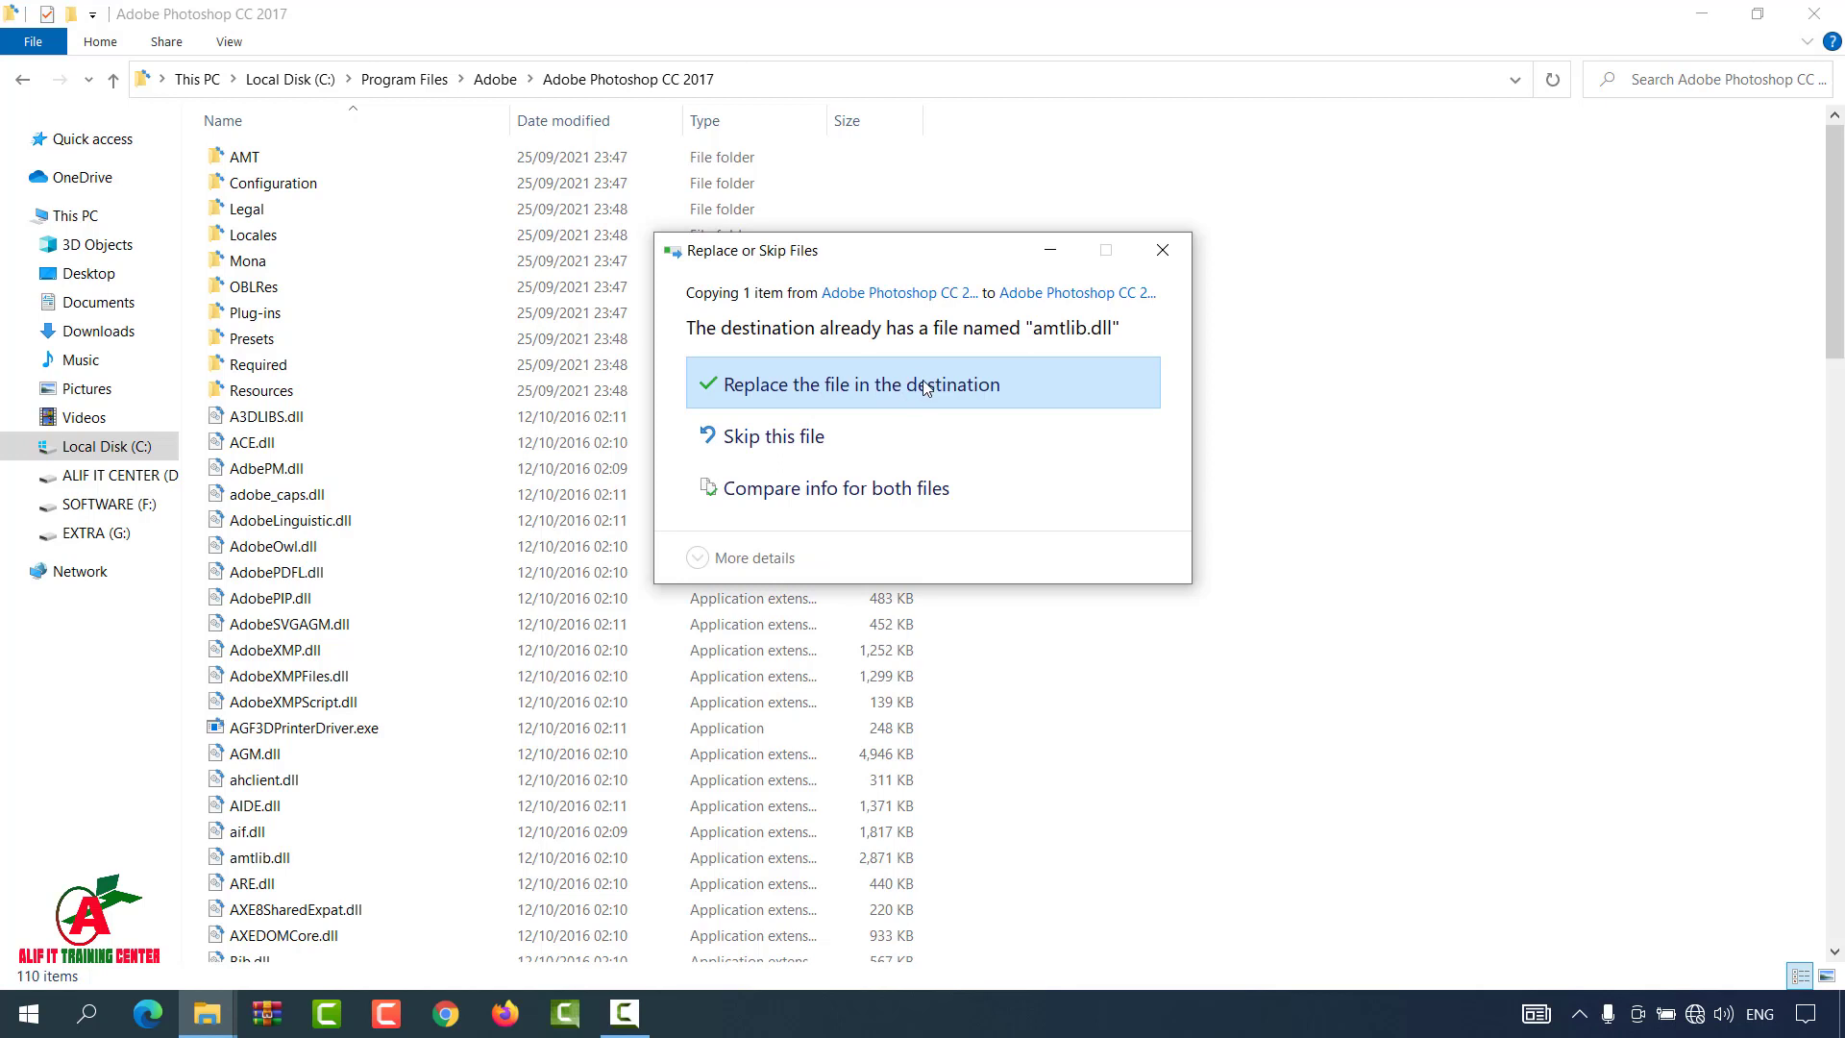
pyautogui.click(929, 384)
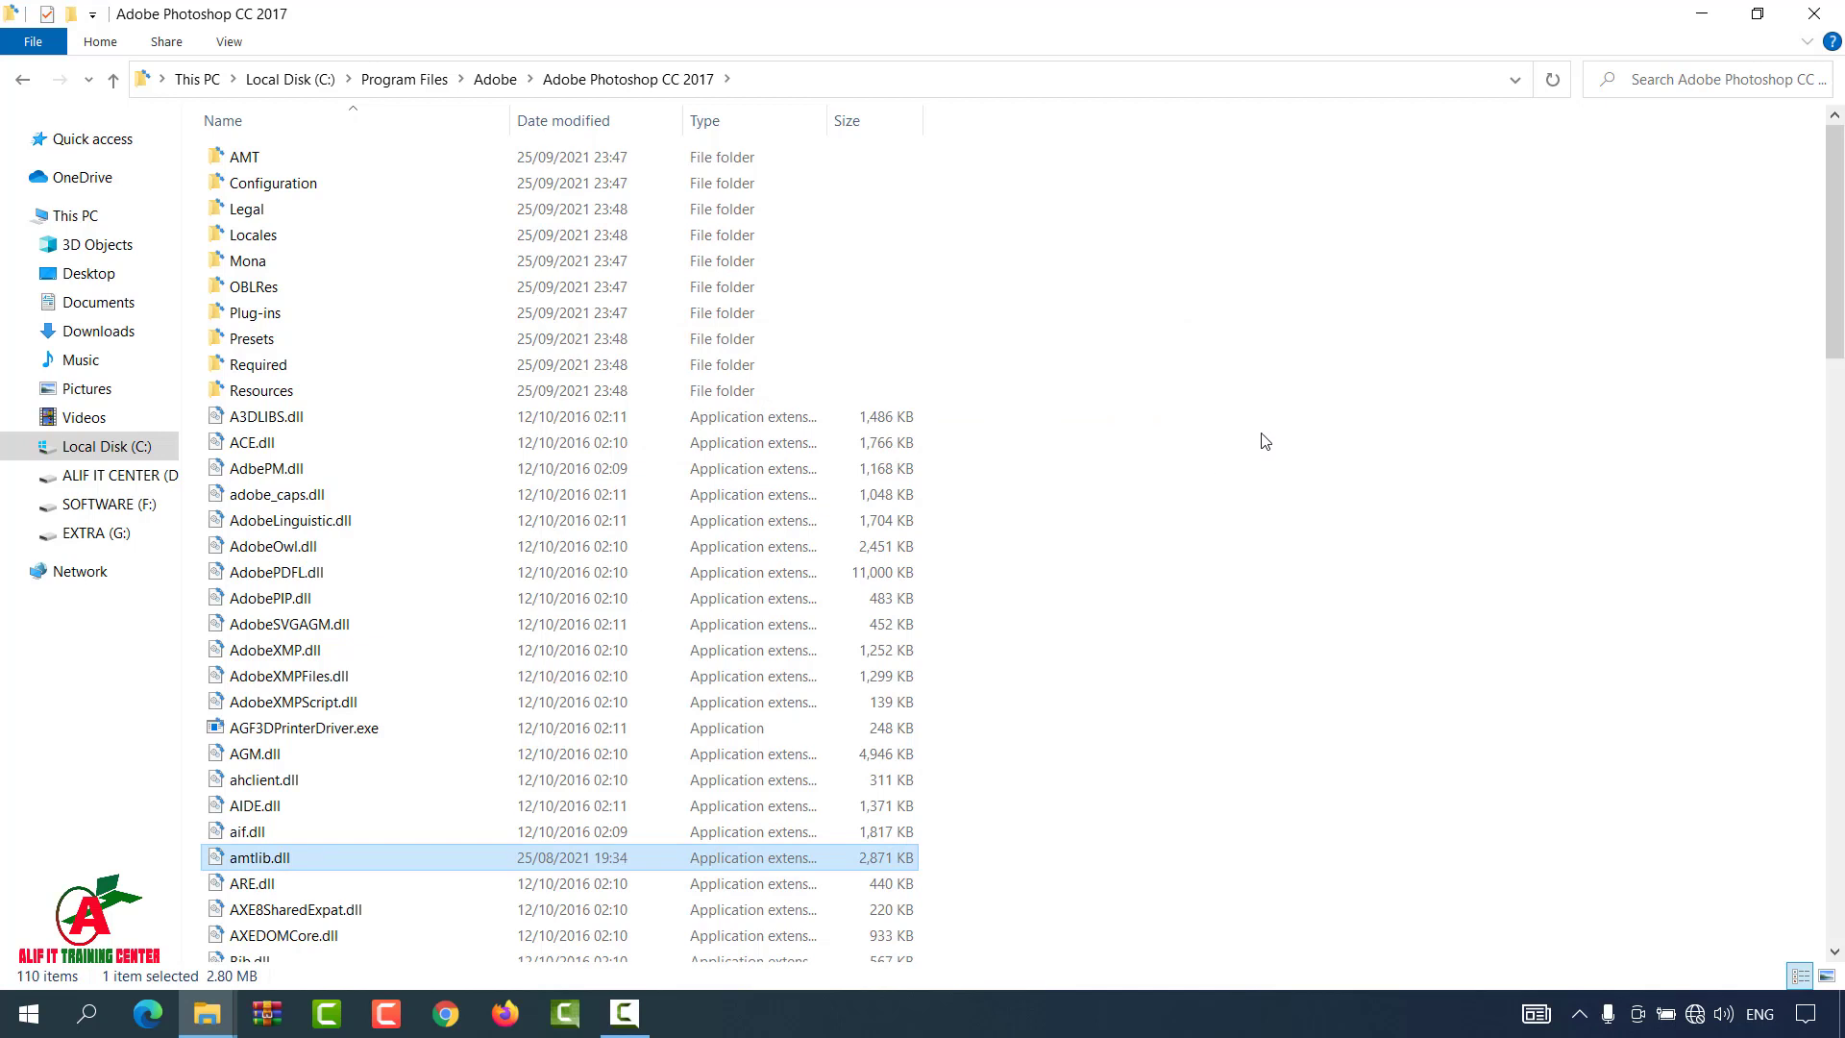
pyautogui.click(1812, 14)
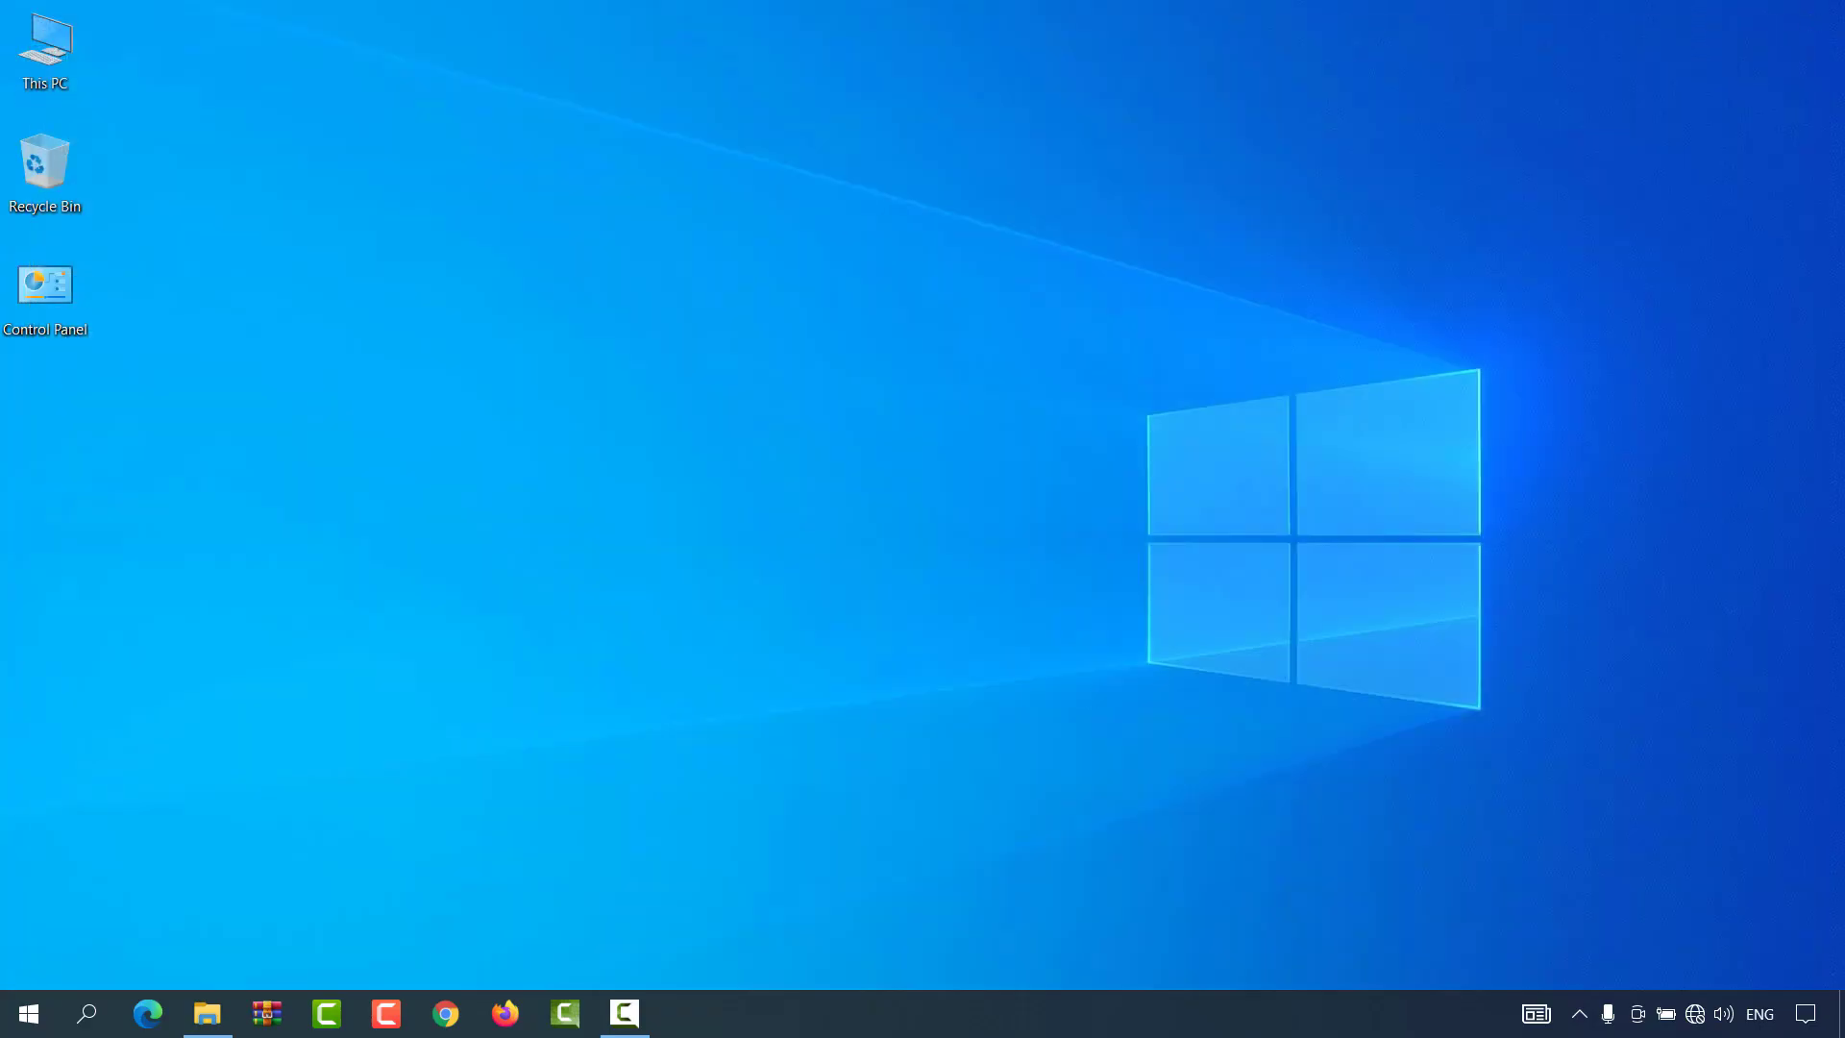
# Launch Adobe Photoshop CC 2017 from the Start menu's Recently added list
pyautogui.click(29, 1013)
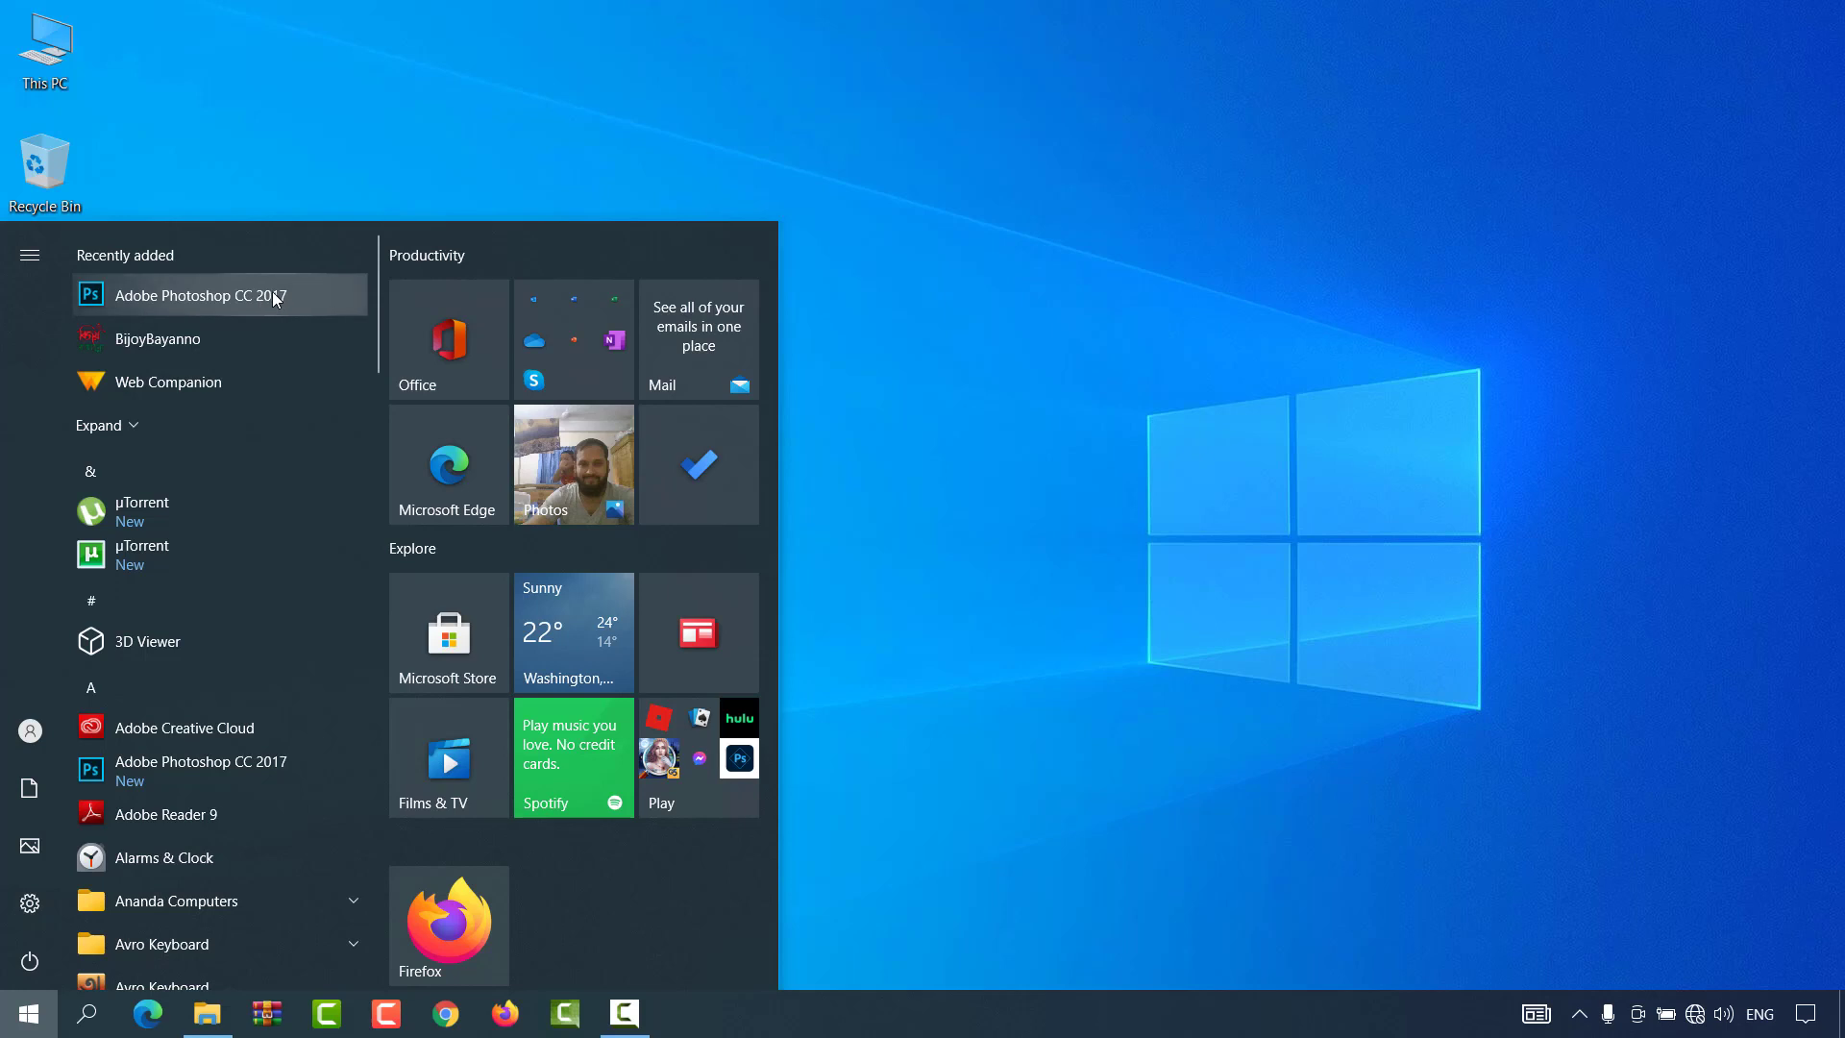
pyautogui.press('Escape')
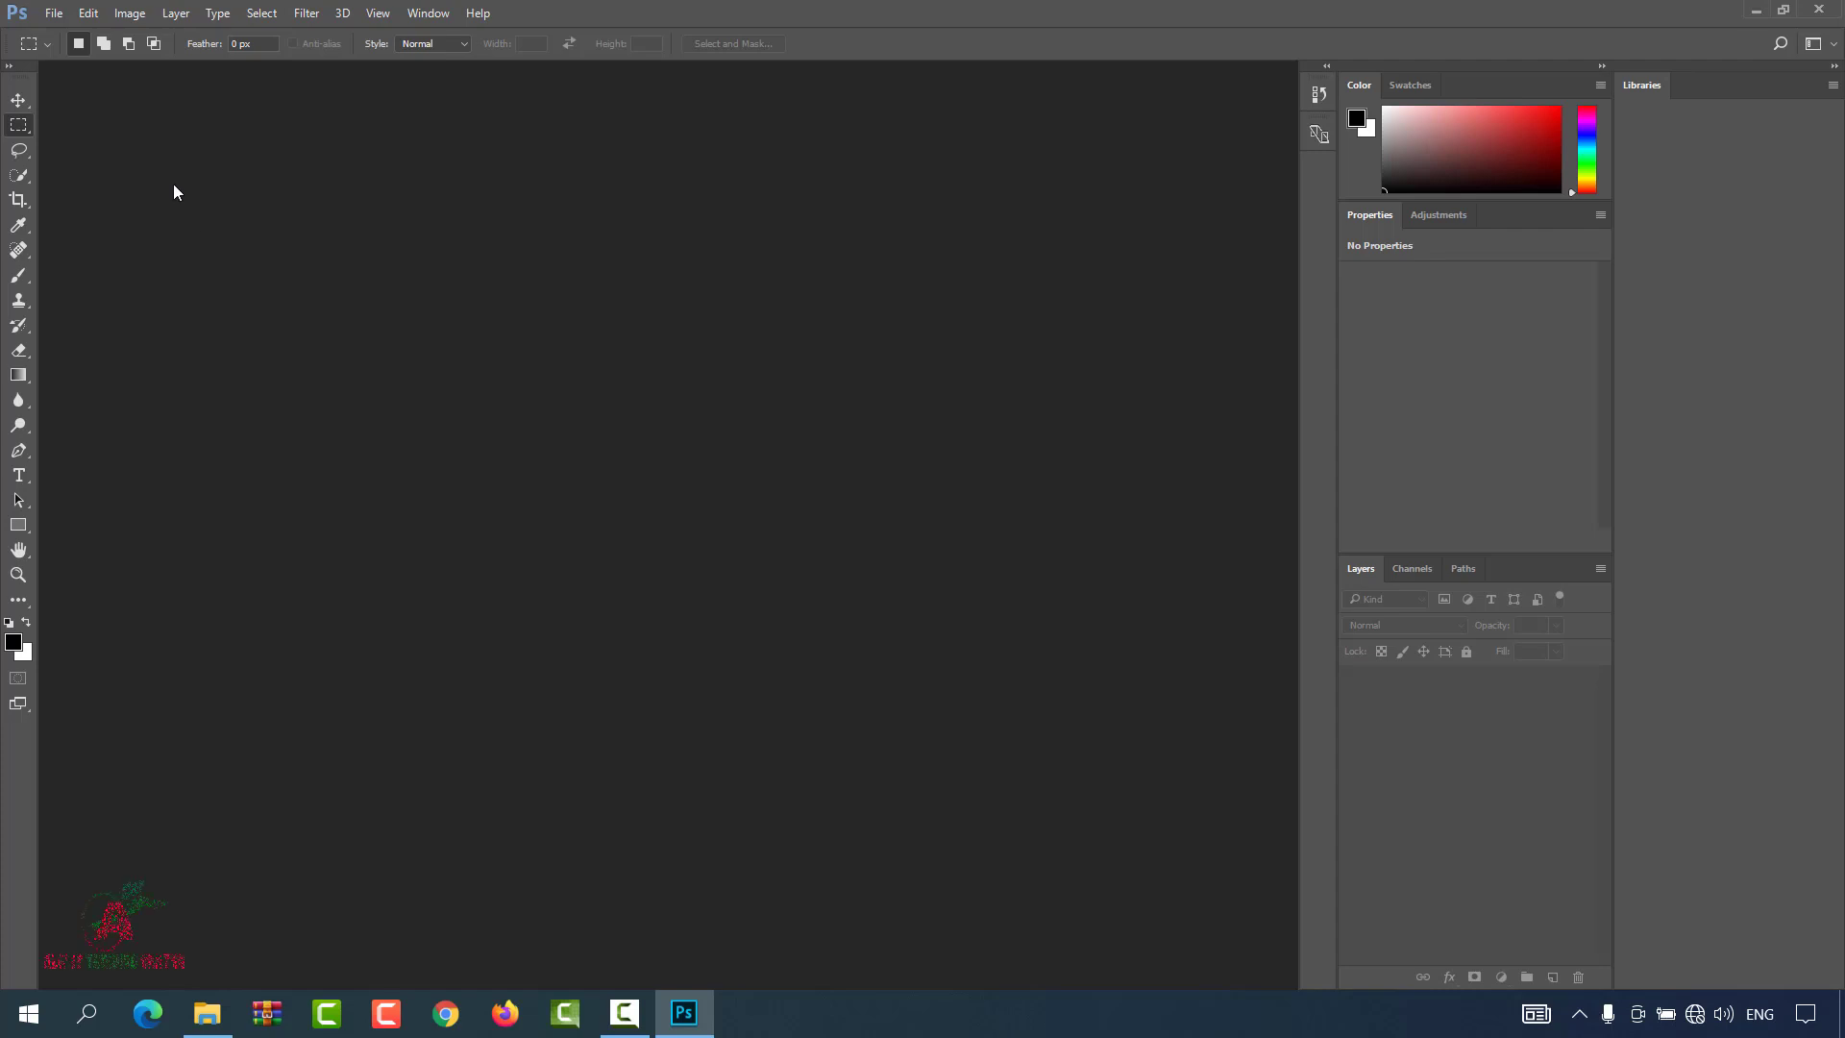
# Create Untitled-1 from the Web Most Common 1366×768 px preset with Artboards enabled
pyautogui.click(48, 13)
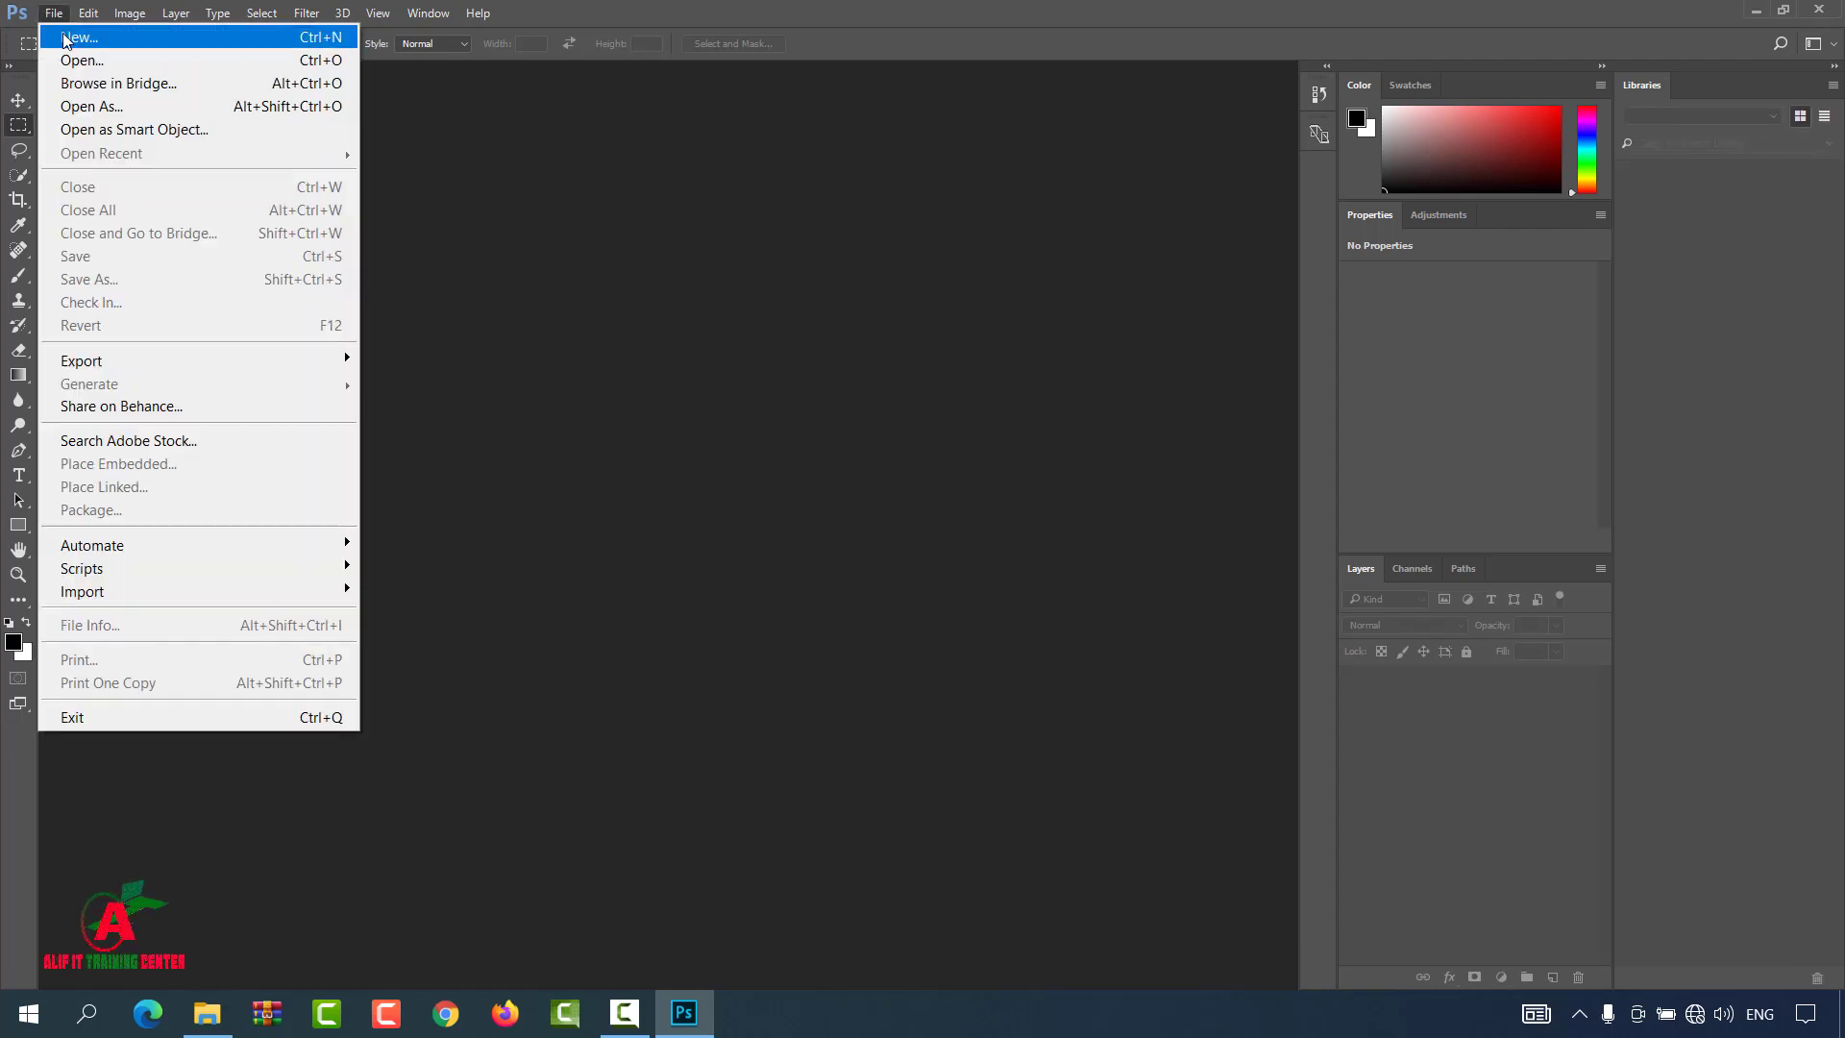
pyautogui.click(77, 37)
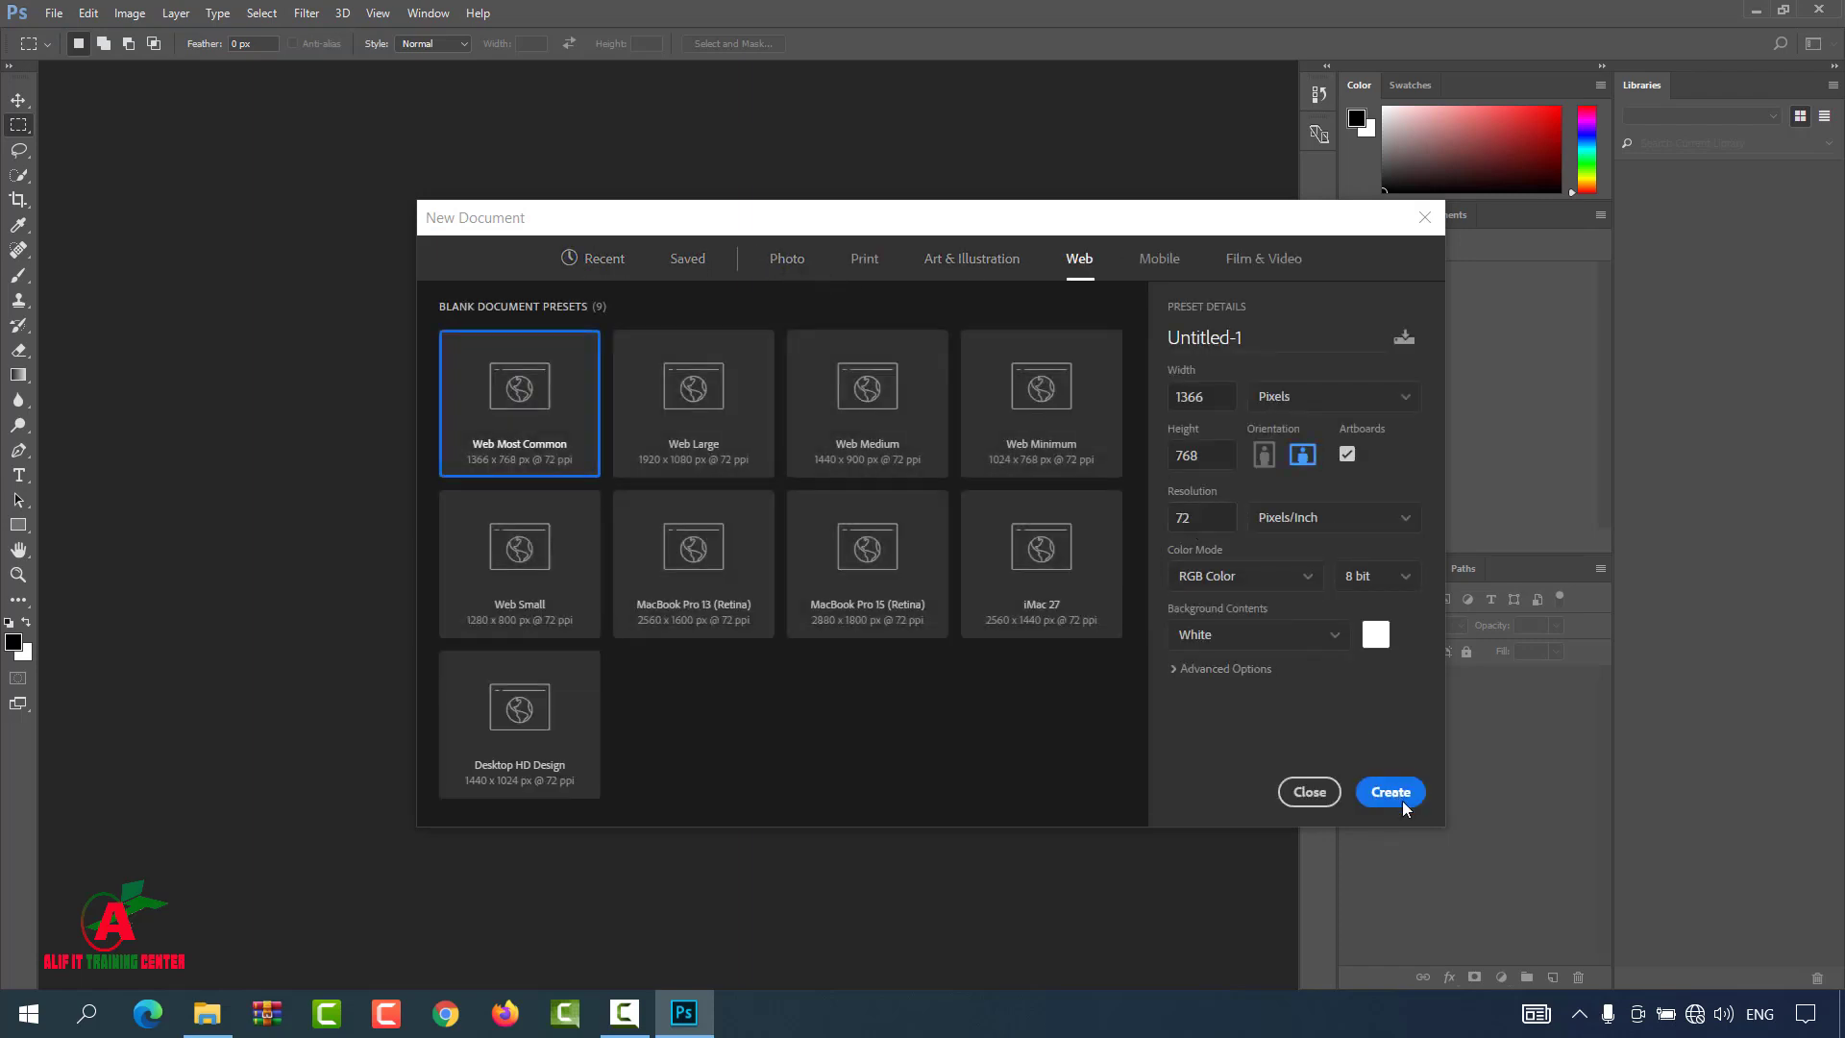
pyautogui.click(1392, 794)
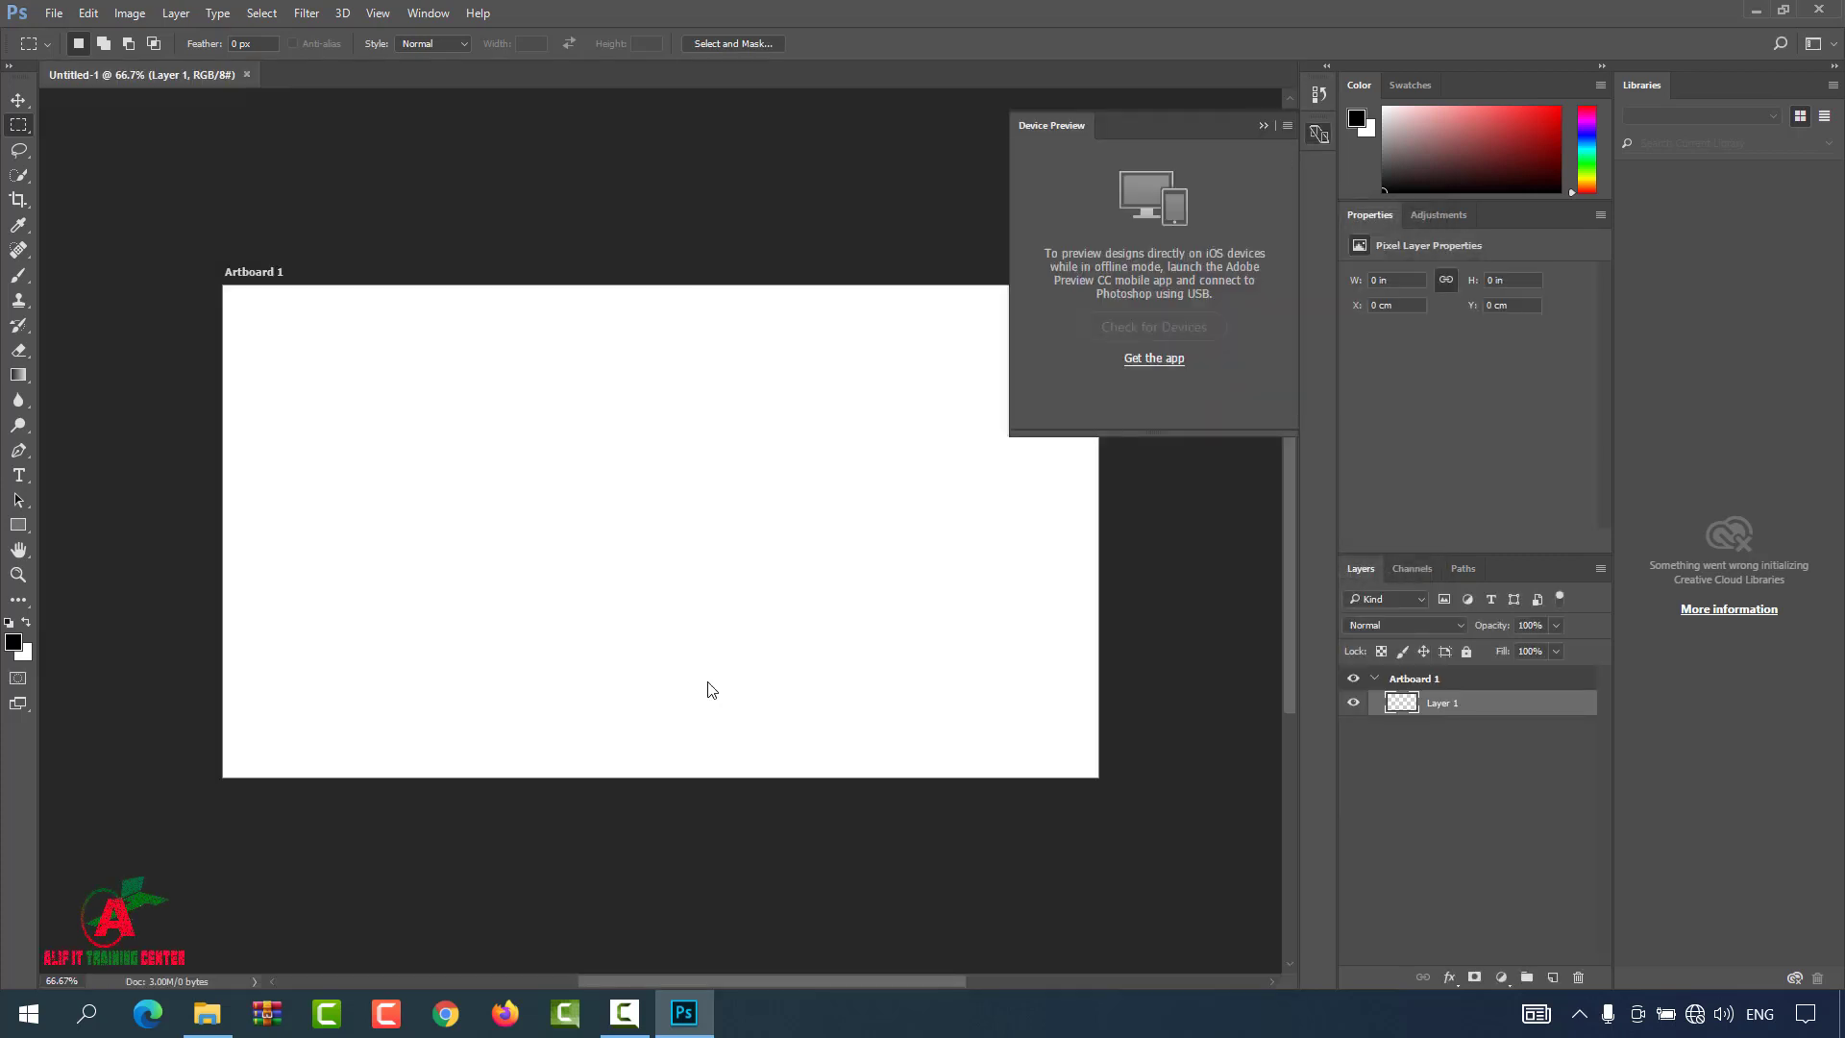
# Collapse the floating Device Preview panel to clear the view of Artboard 1
pyautogui.click(1264, 126)
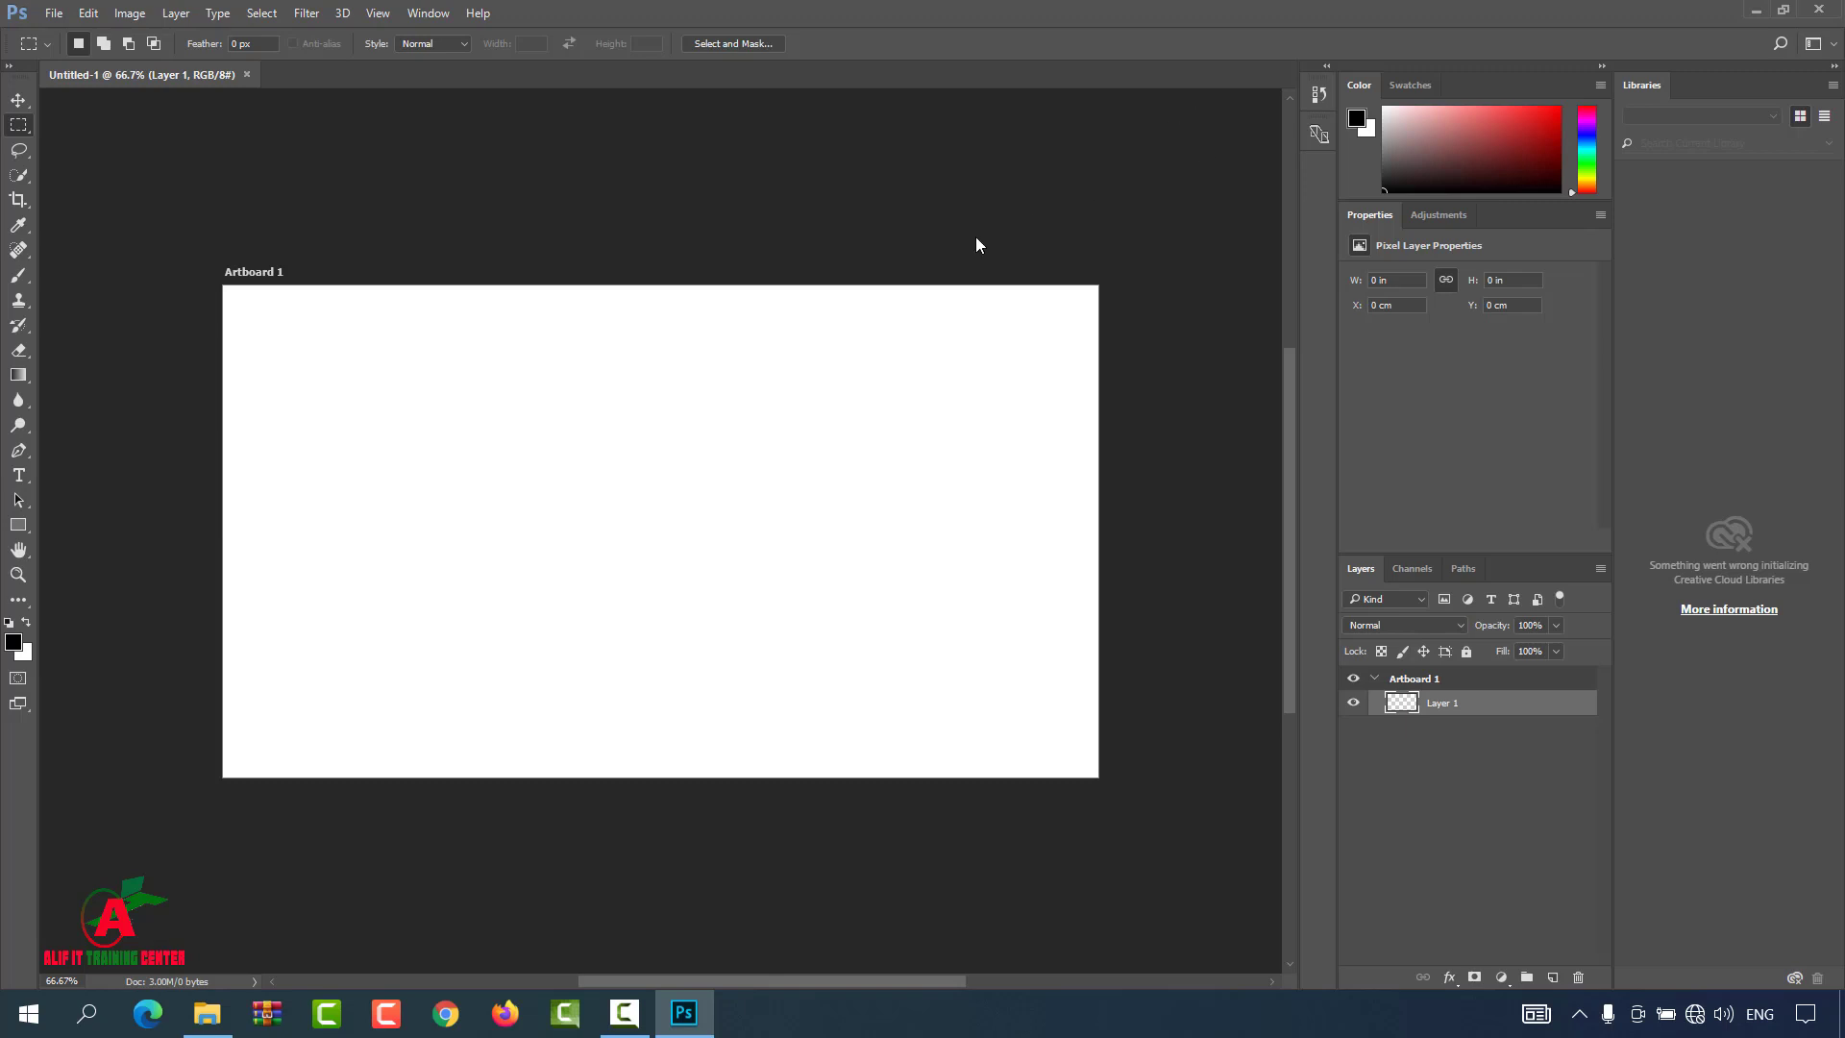
pyautogui.scroll(1, 977, 236)
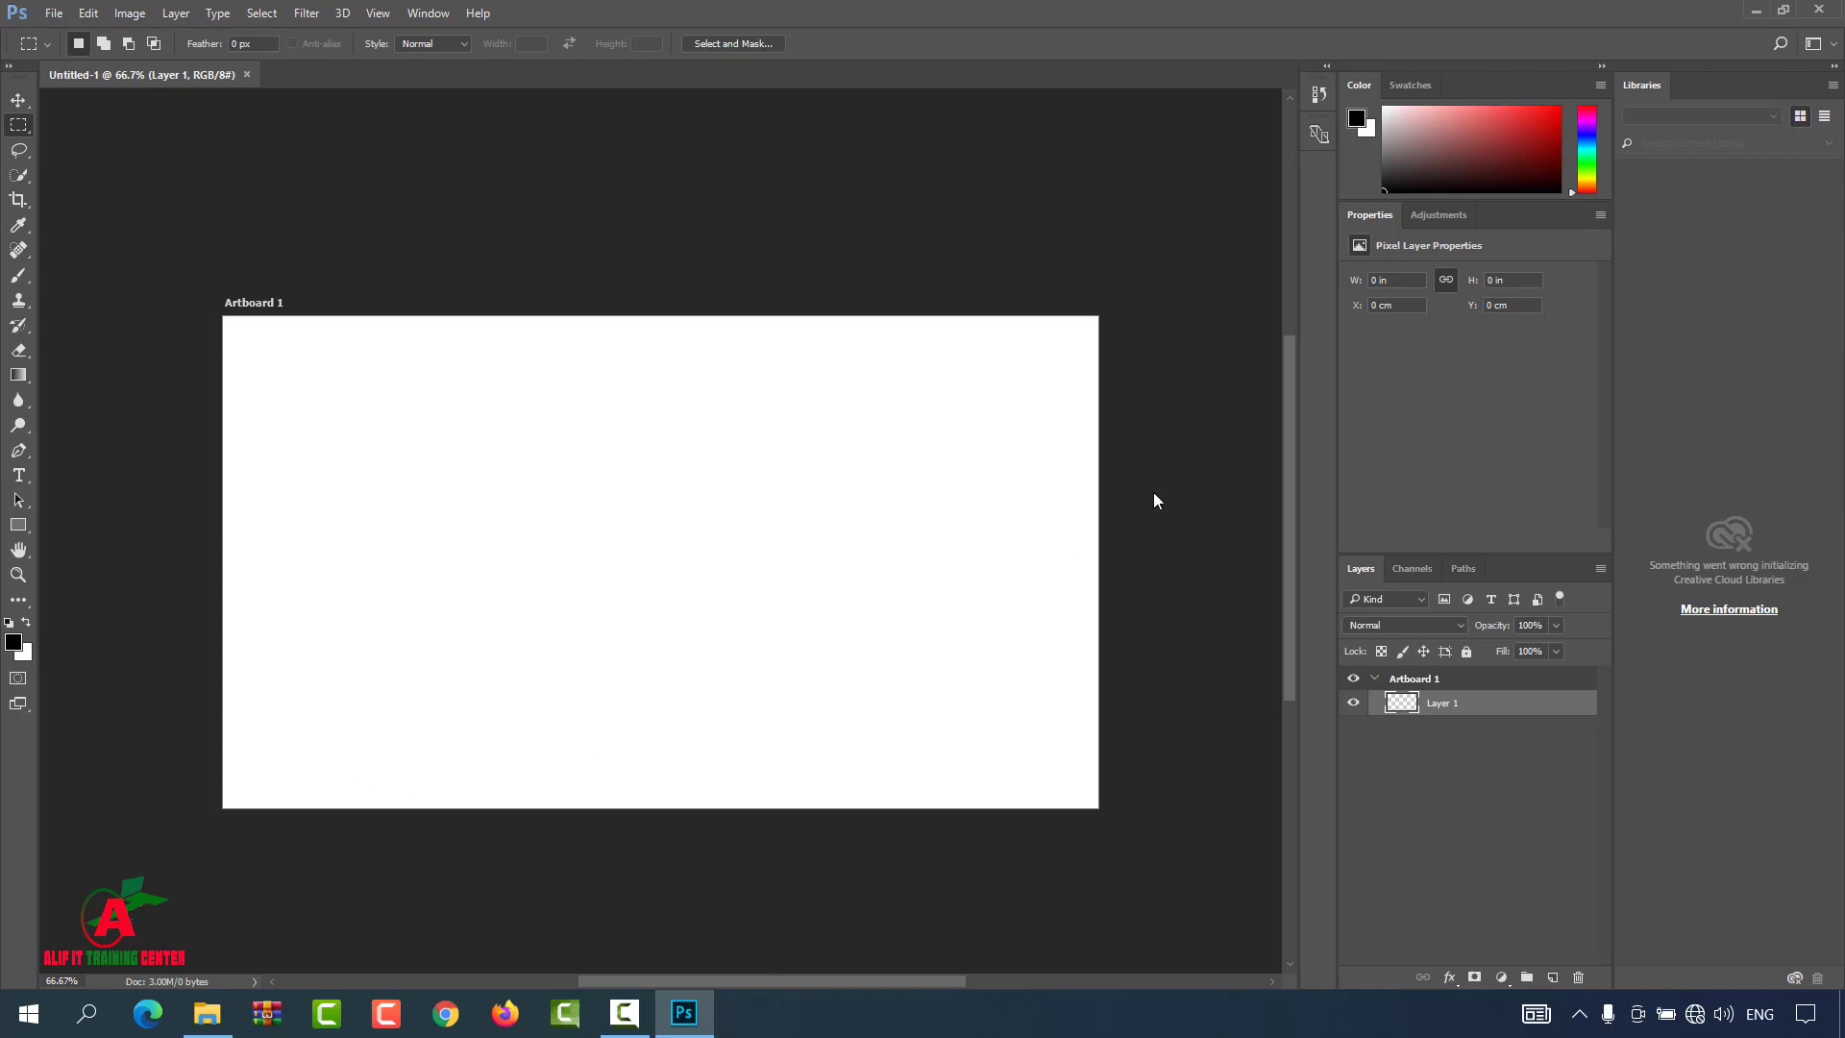